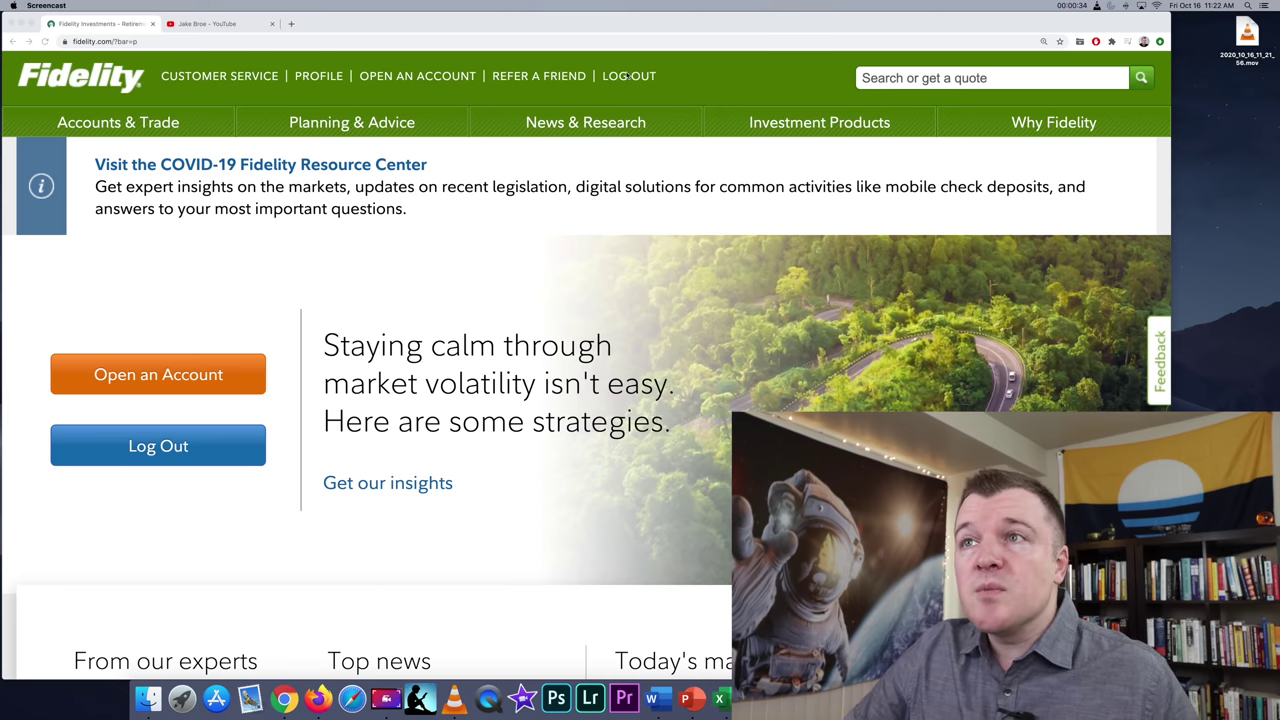
- Glance through the YouTube channel tab, then return to the Fidelity site
left_click(236, 24)
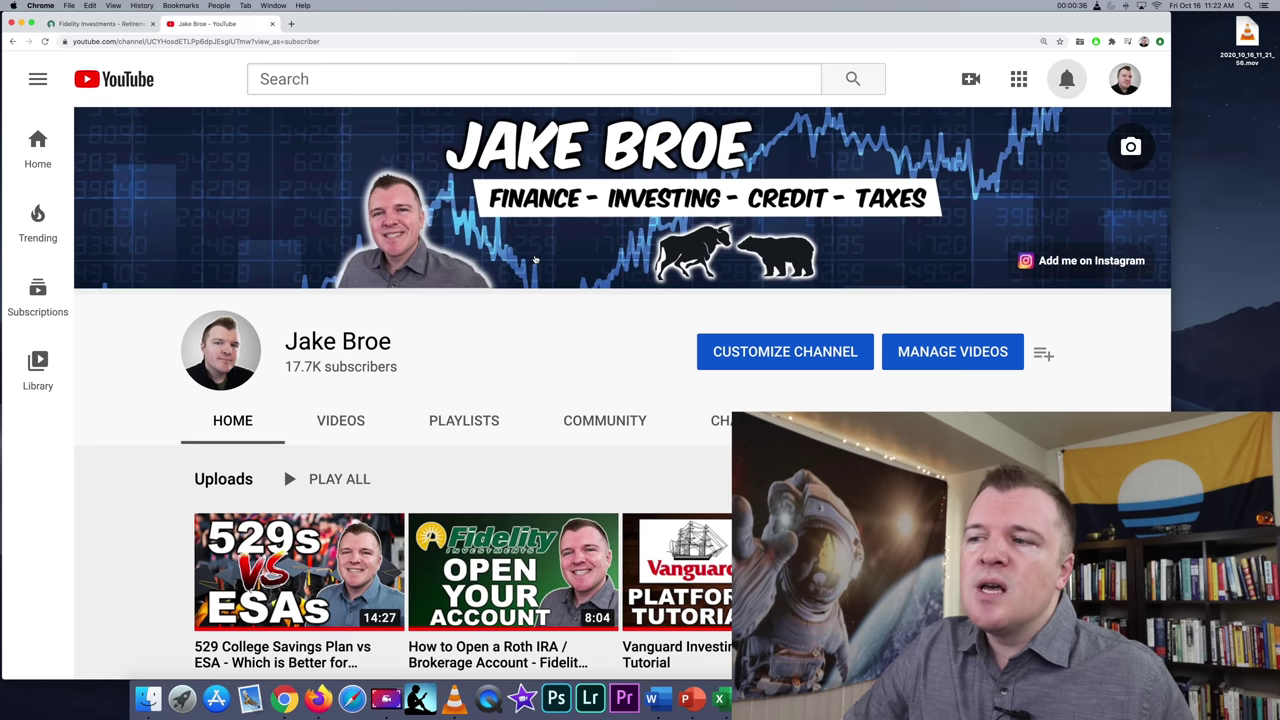
scroll(535, 260, "down", 3)
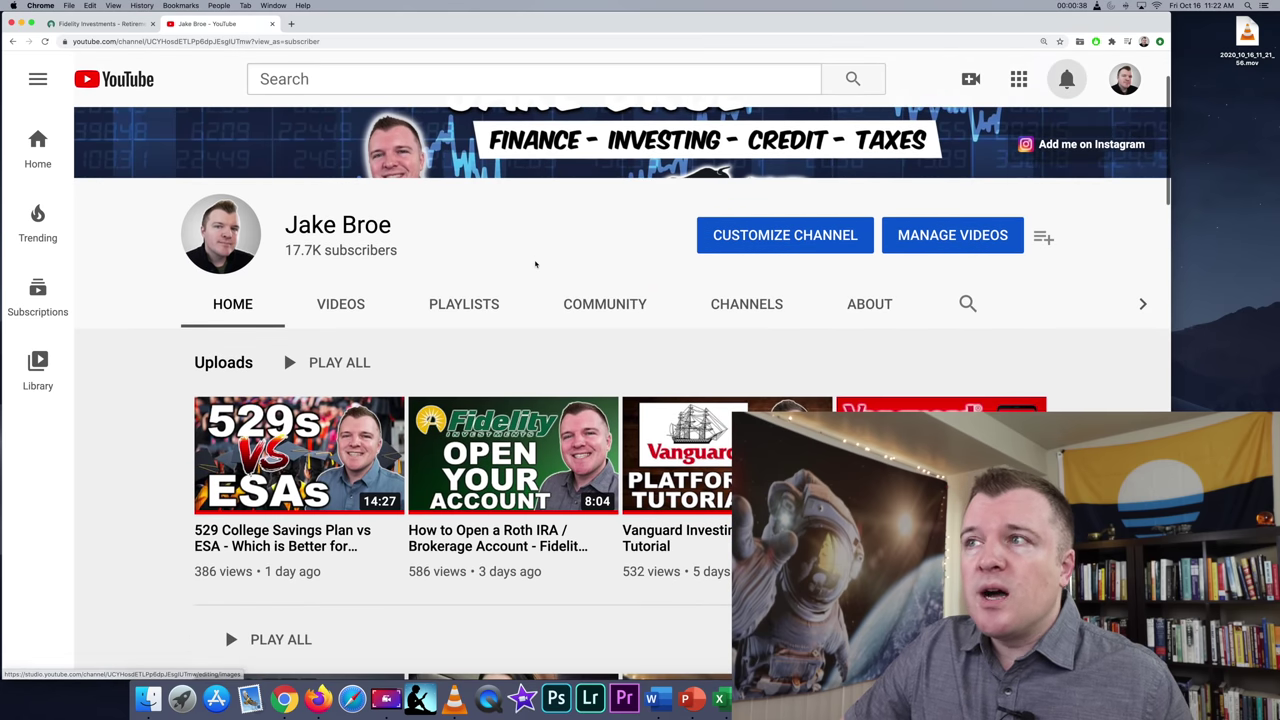
mouse_move(509, 561)
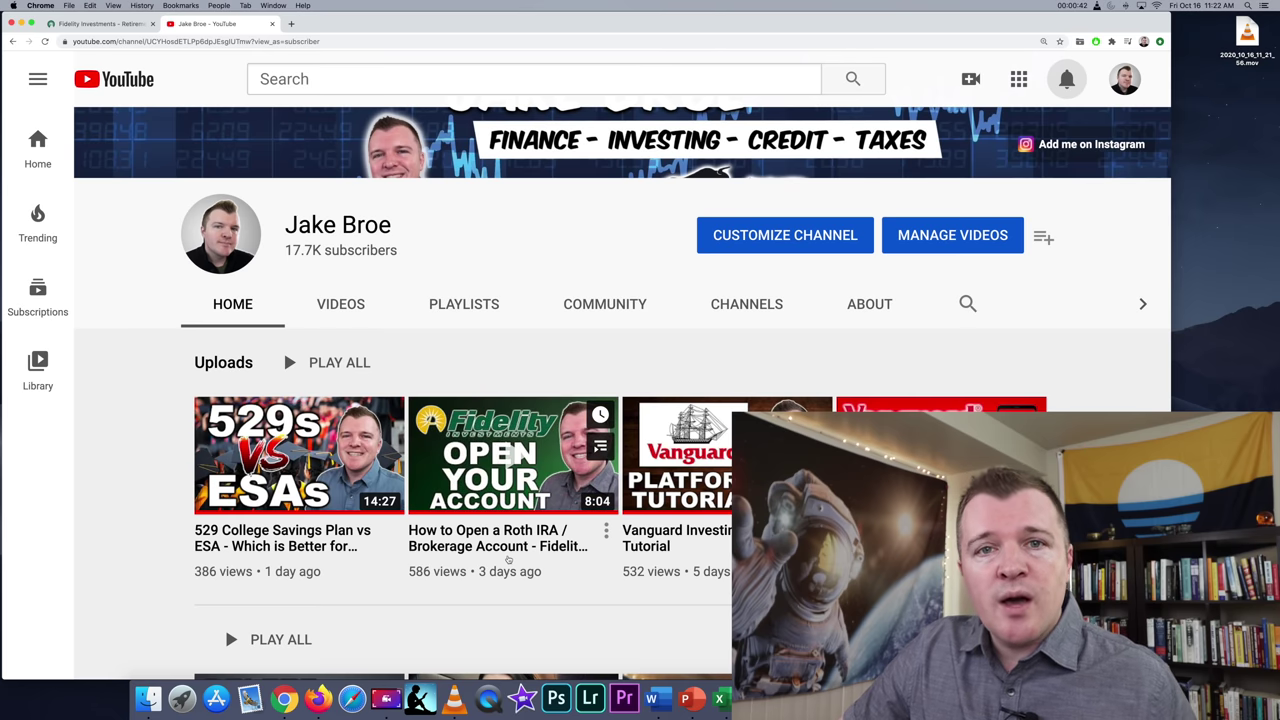
scroll(508, 560, "up", 3)
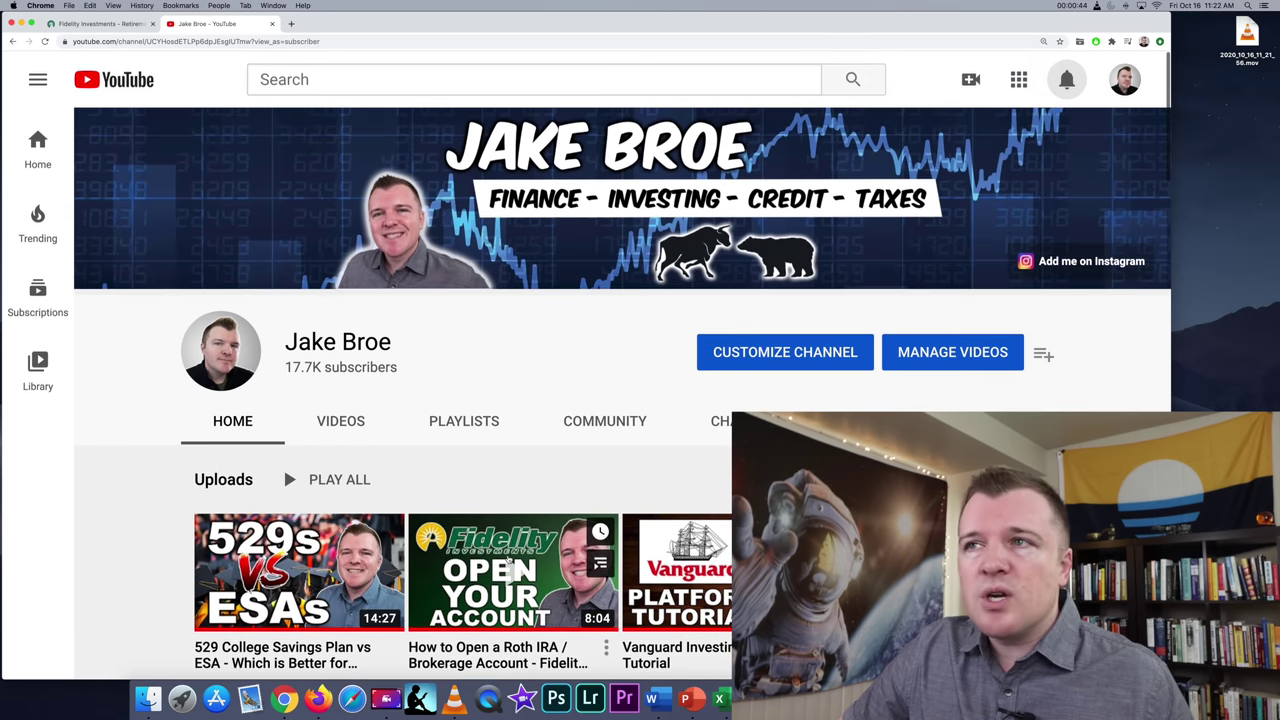
left_click(127, 25)
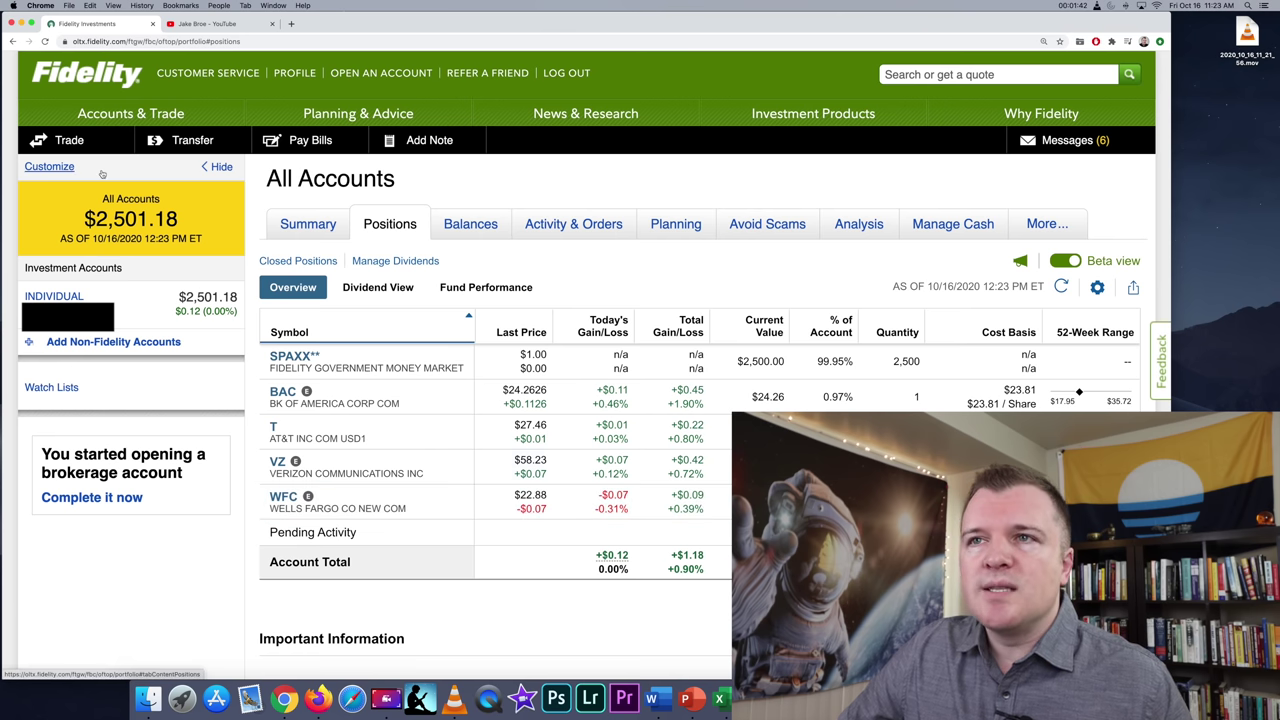
- Start a new trade, expand to the full-page ticket, and view the trade types
left_click(70, 141)
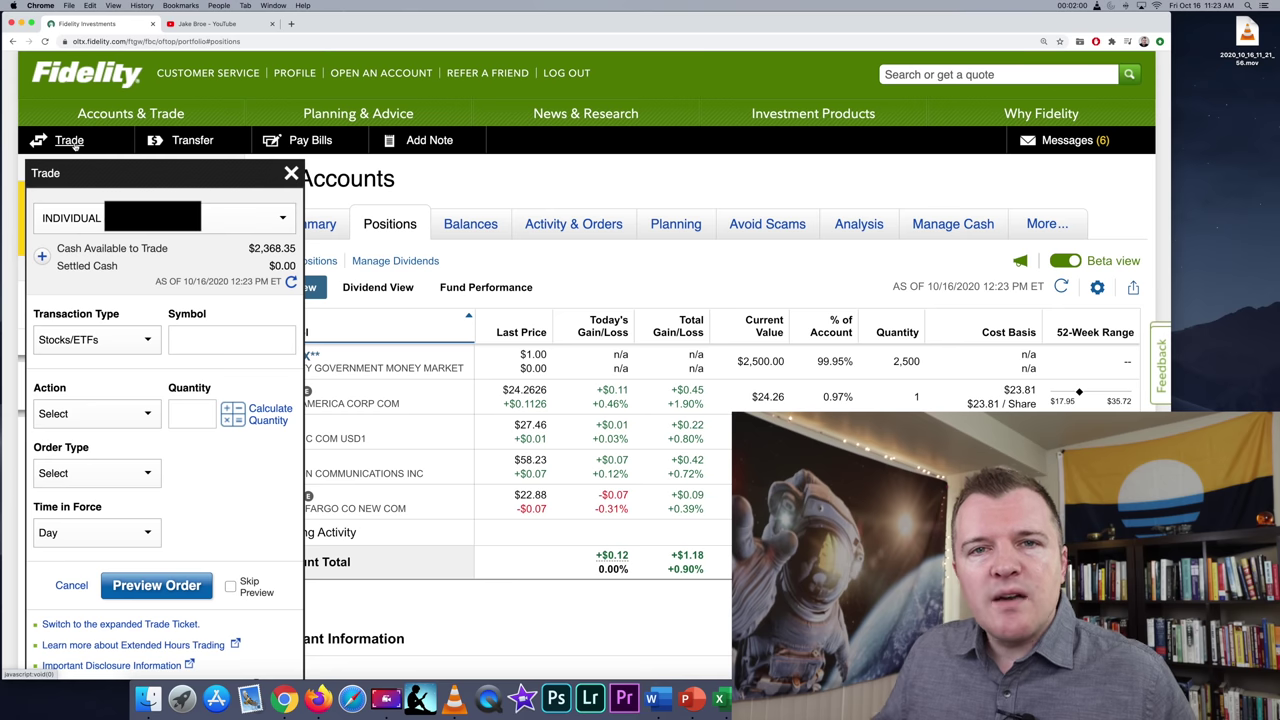
left_click(187, 628)
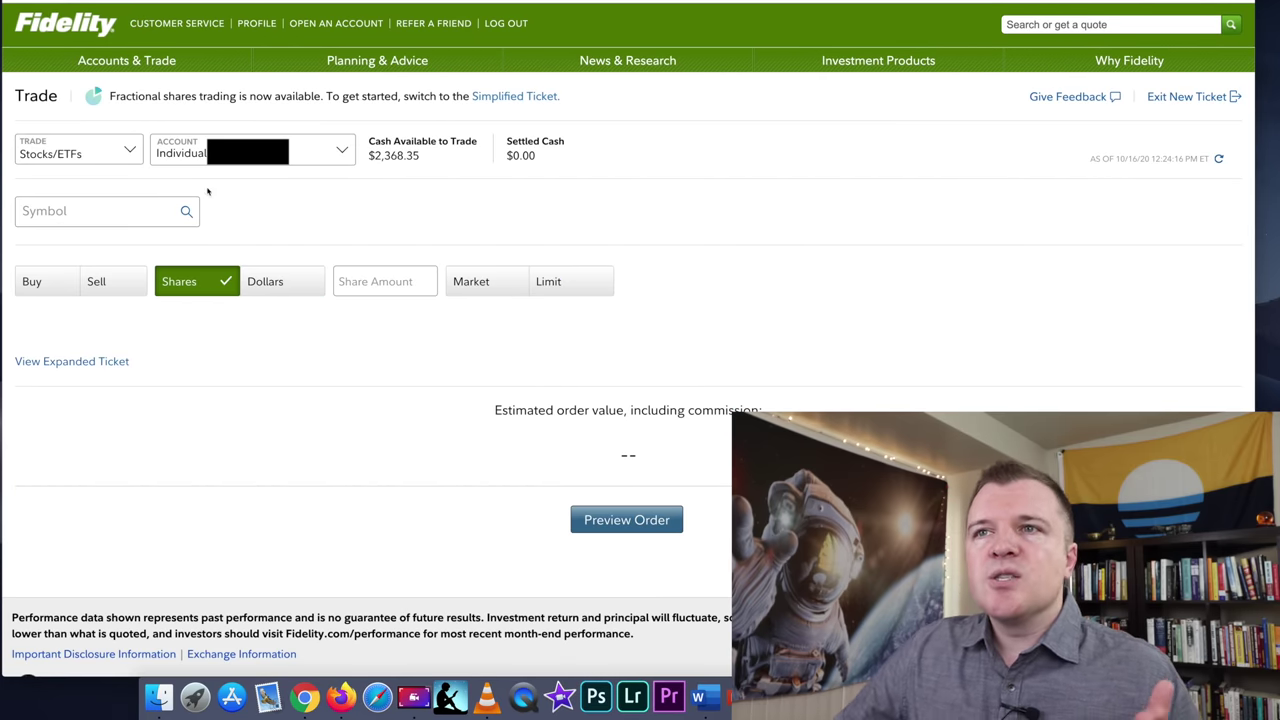
left_click(128, 156)
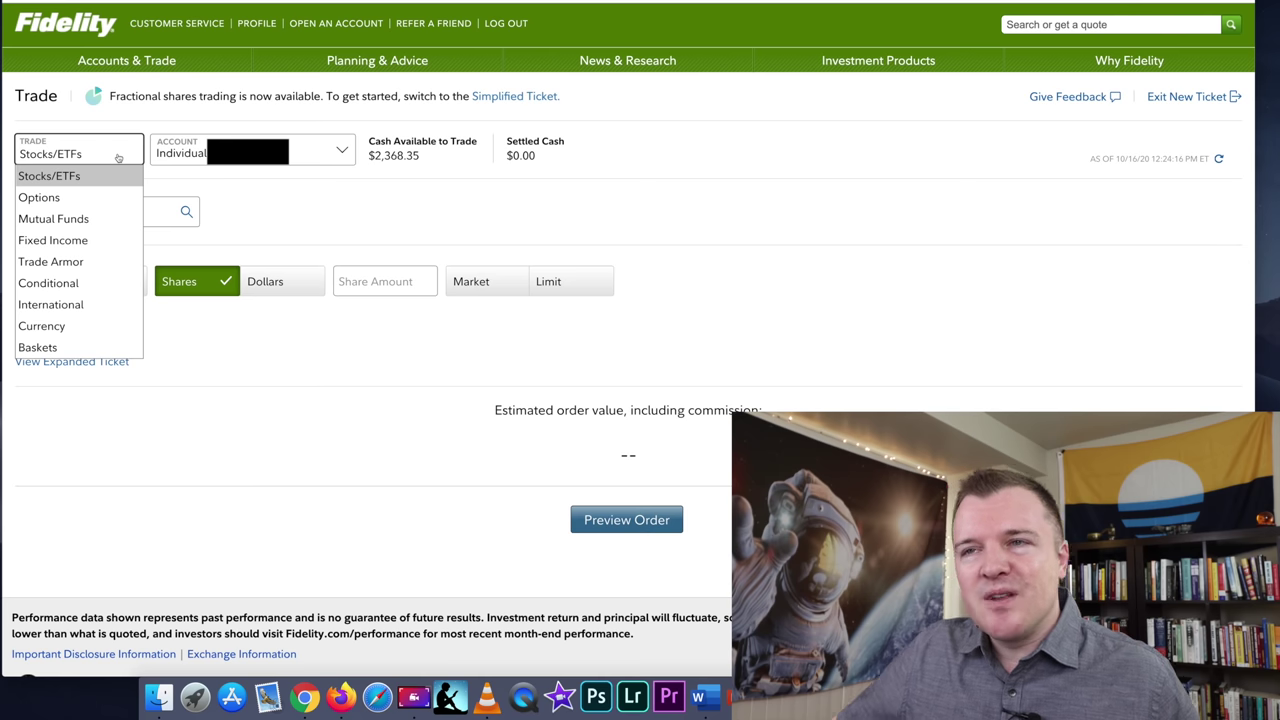
- Leave Stocks/ETFs selected as the trade type
left_click(118, 157)
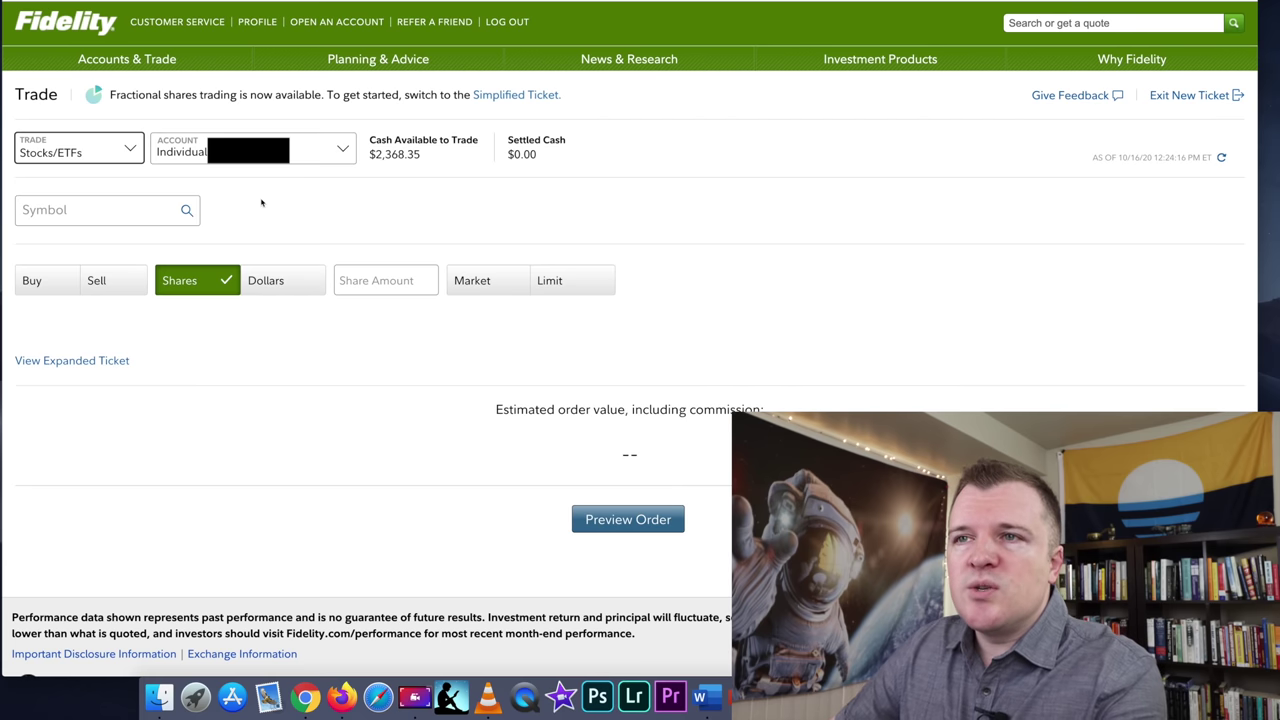
- Enter APPLE as the symbol and choose AAPL Apple Ord Shs from the suggestions
left_click(145, 217)
type("A")
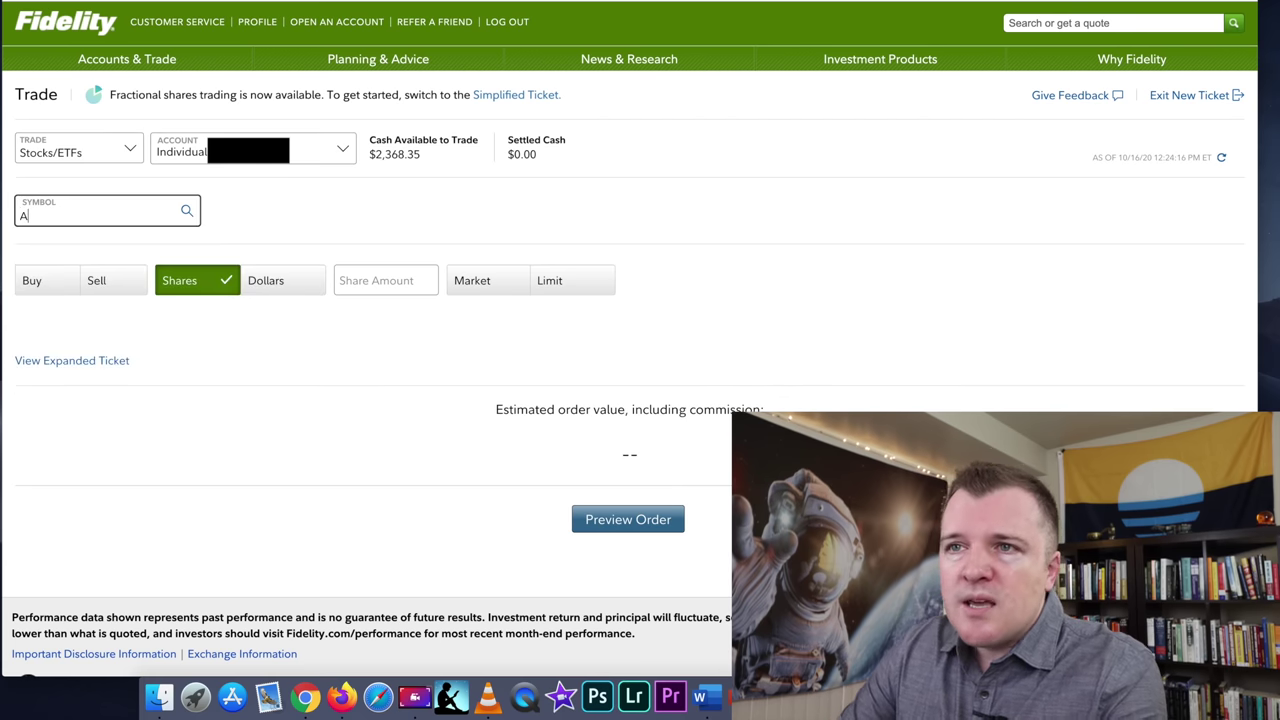
type("PPLE")
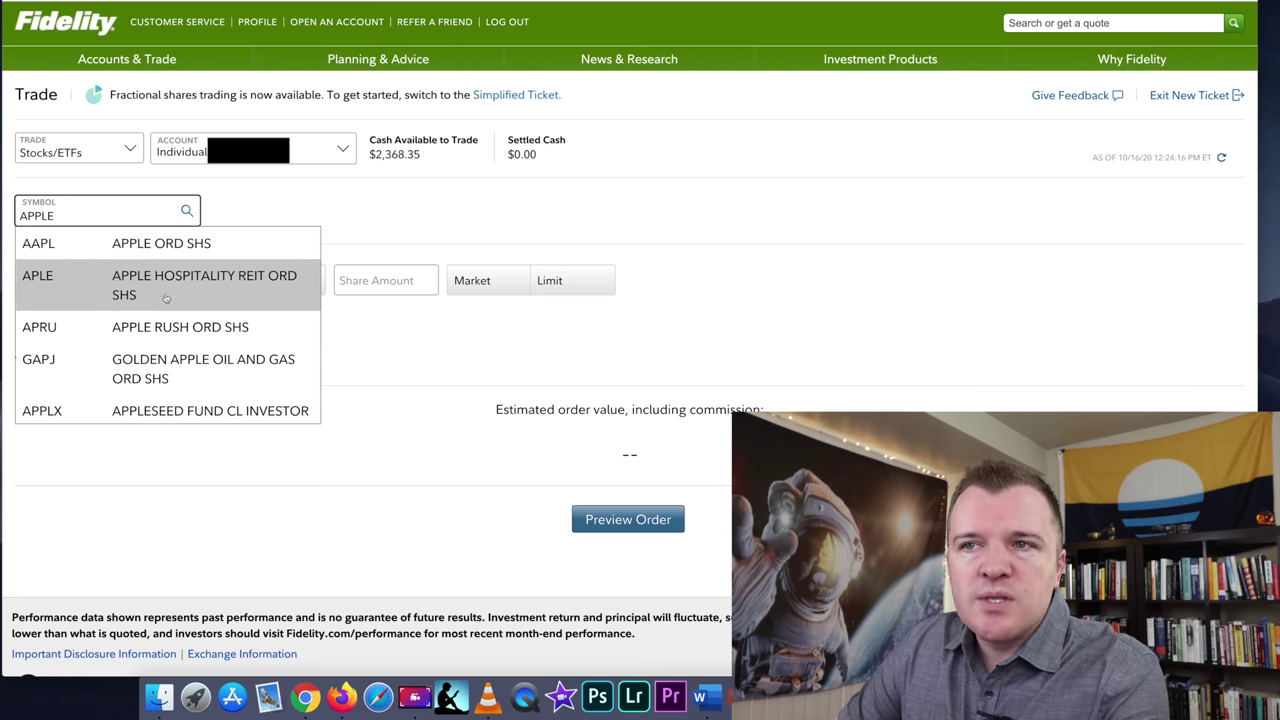
left_click(156, 247)
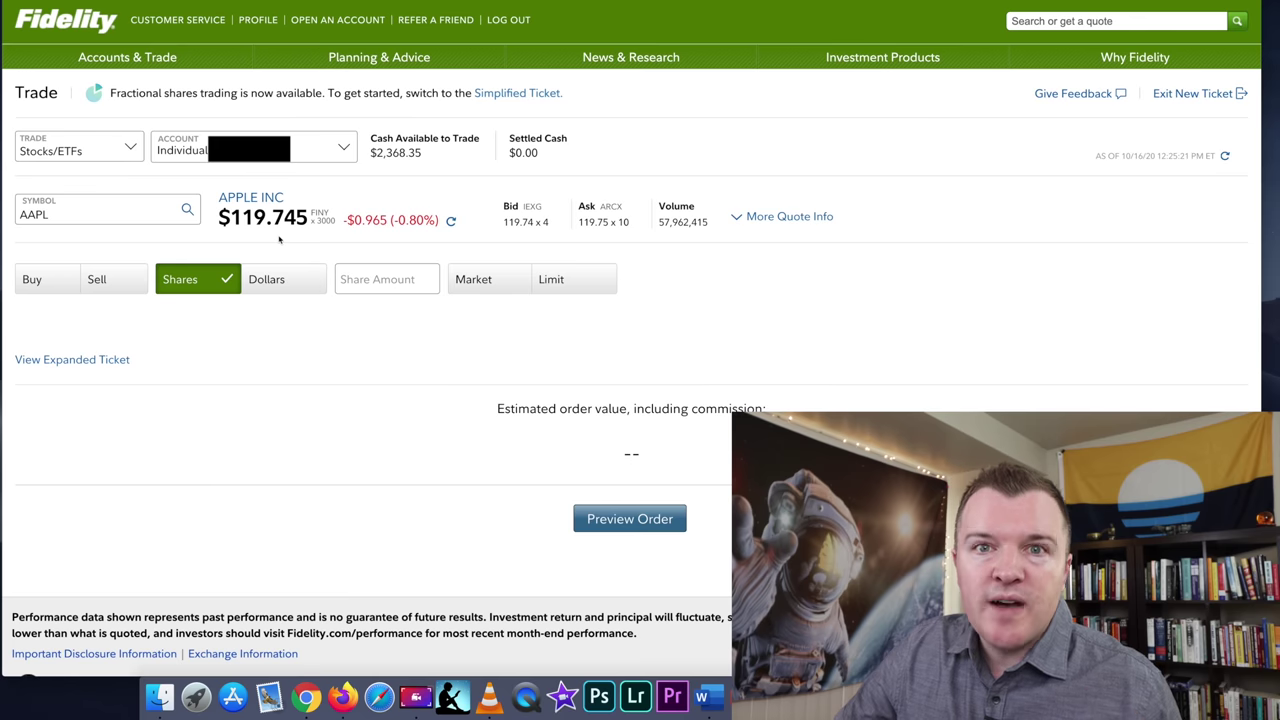
- Refresh the AAPL quote to the latest $119.78 price
left_click(451, 222)
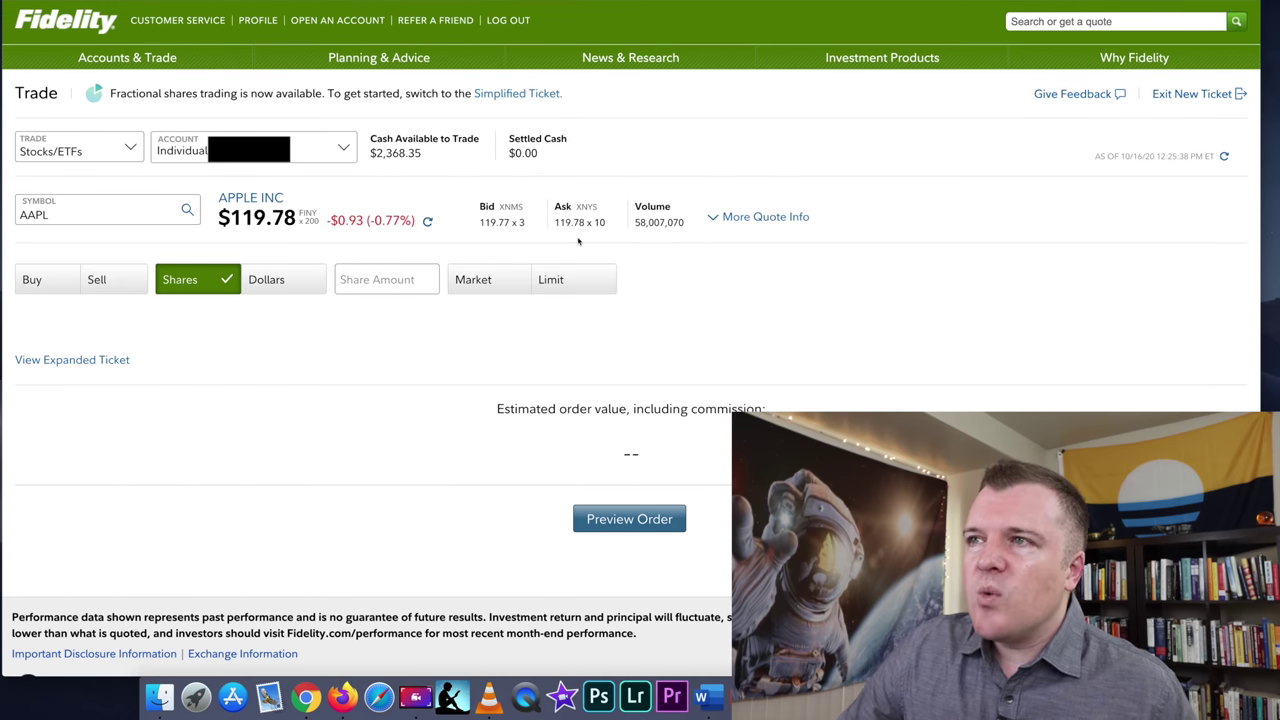
left_click(789, 221)
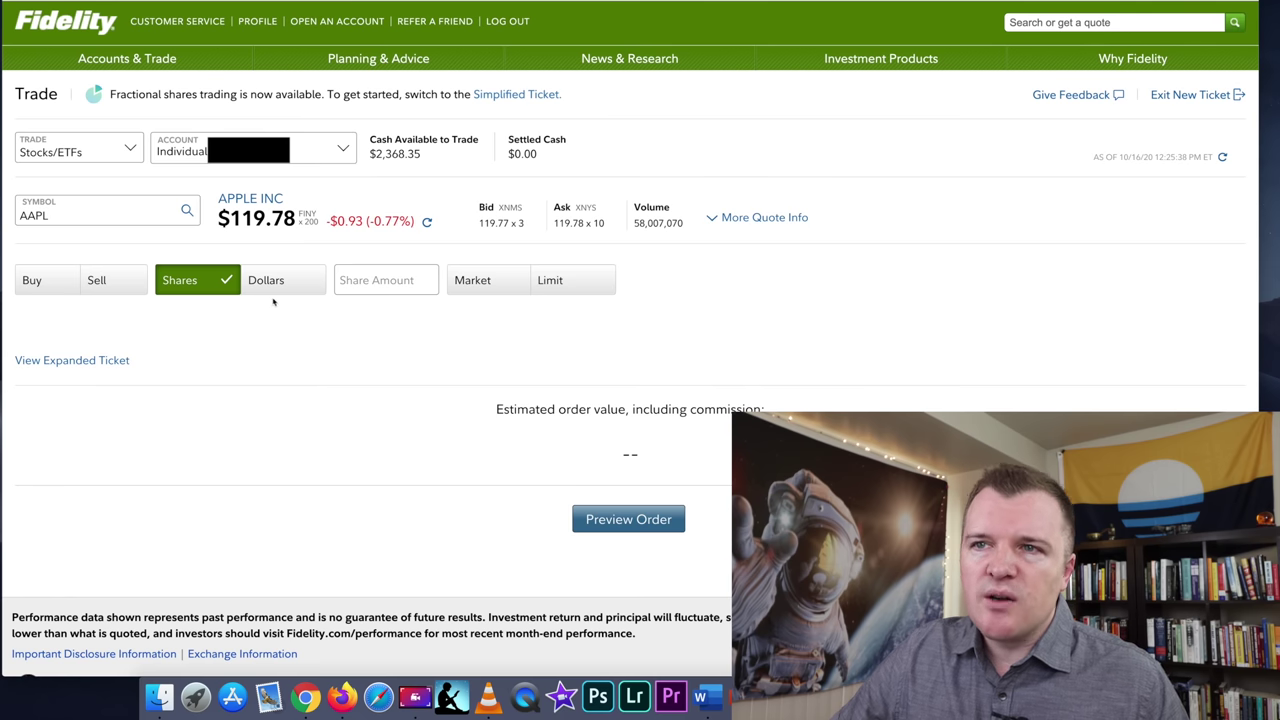
- Make the AAPL order a Buy at Market, trying $10 in Dollars before returning to Shares
left_click(52, 290)
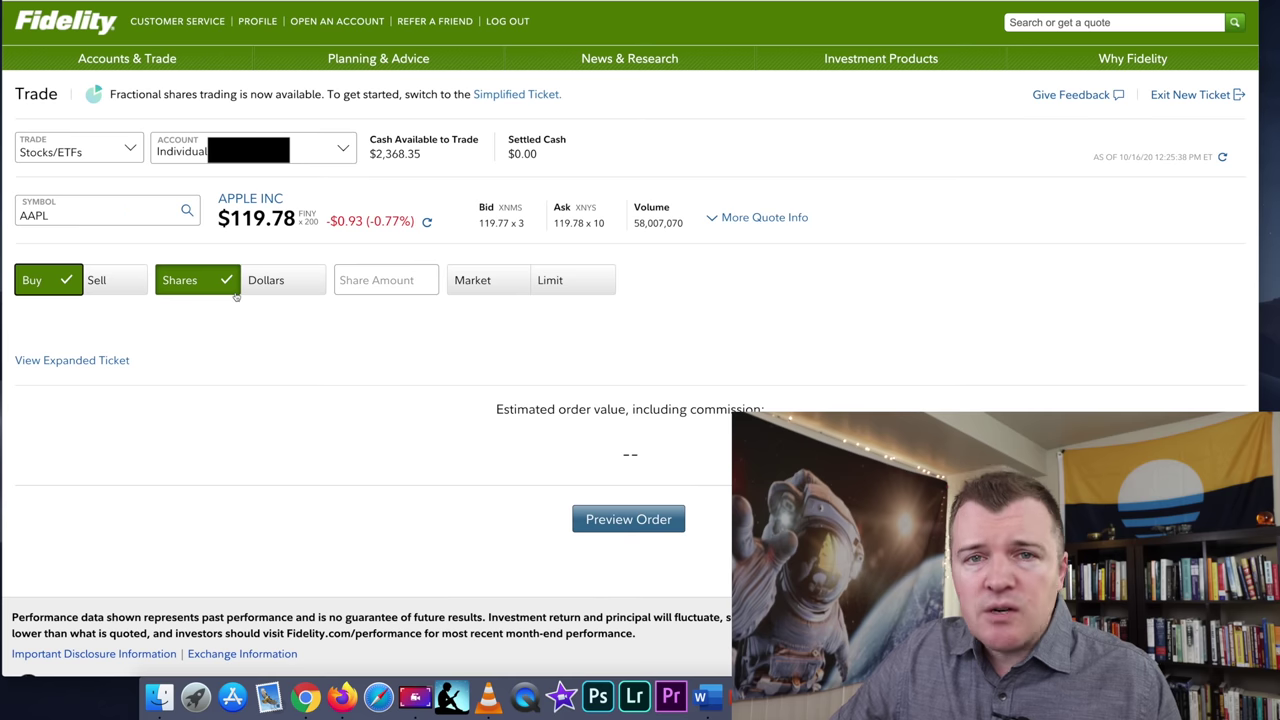
left_click(267, 287)
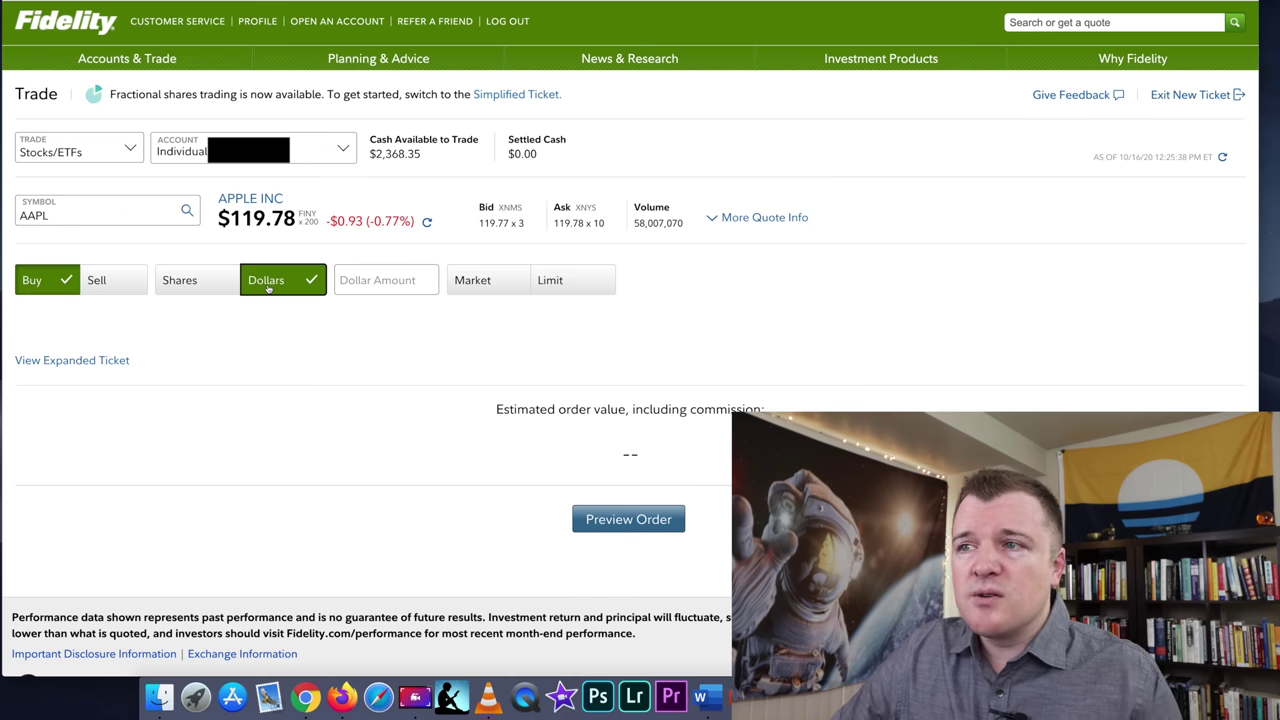
left_click(366, 281)
type("10")
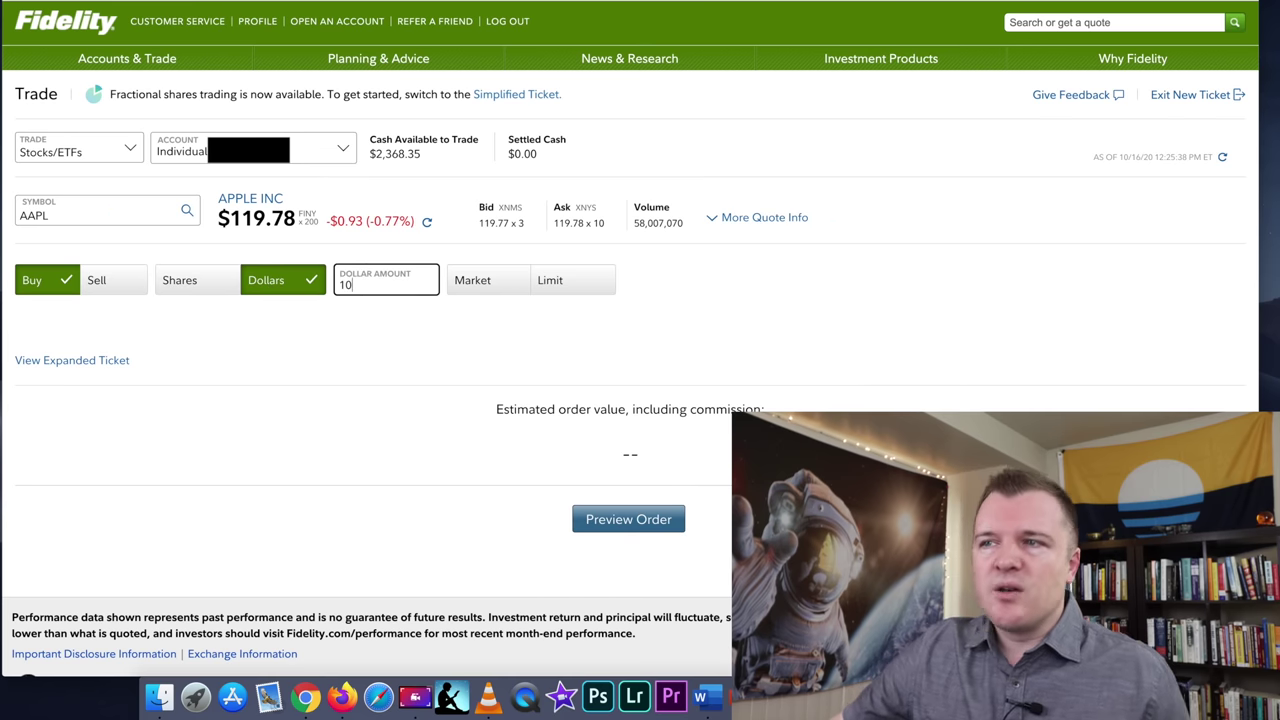
left_click(470, 285)
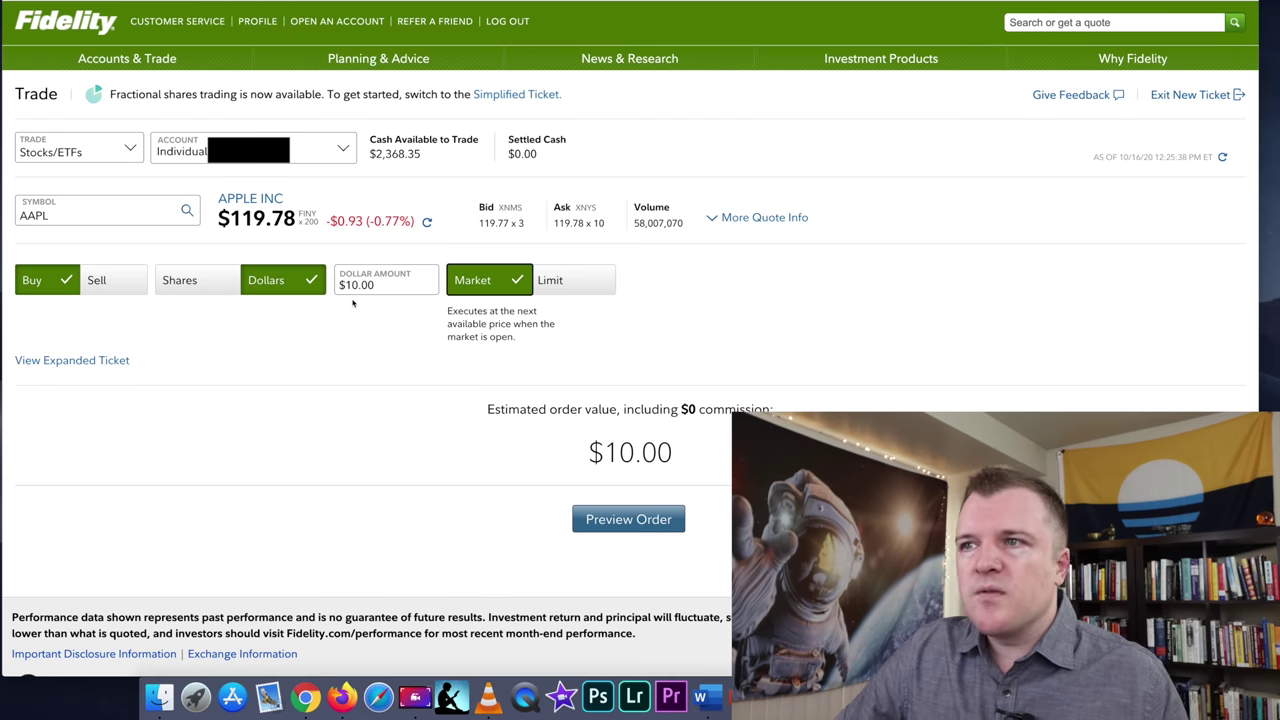
left_click(193, 289)
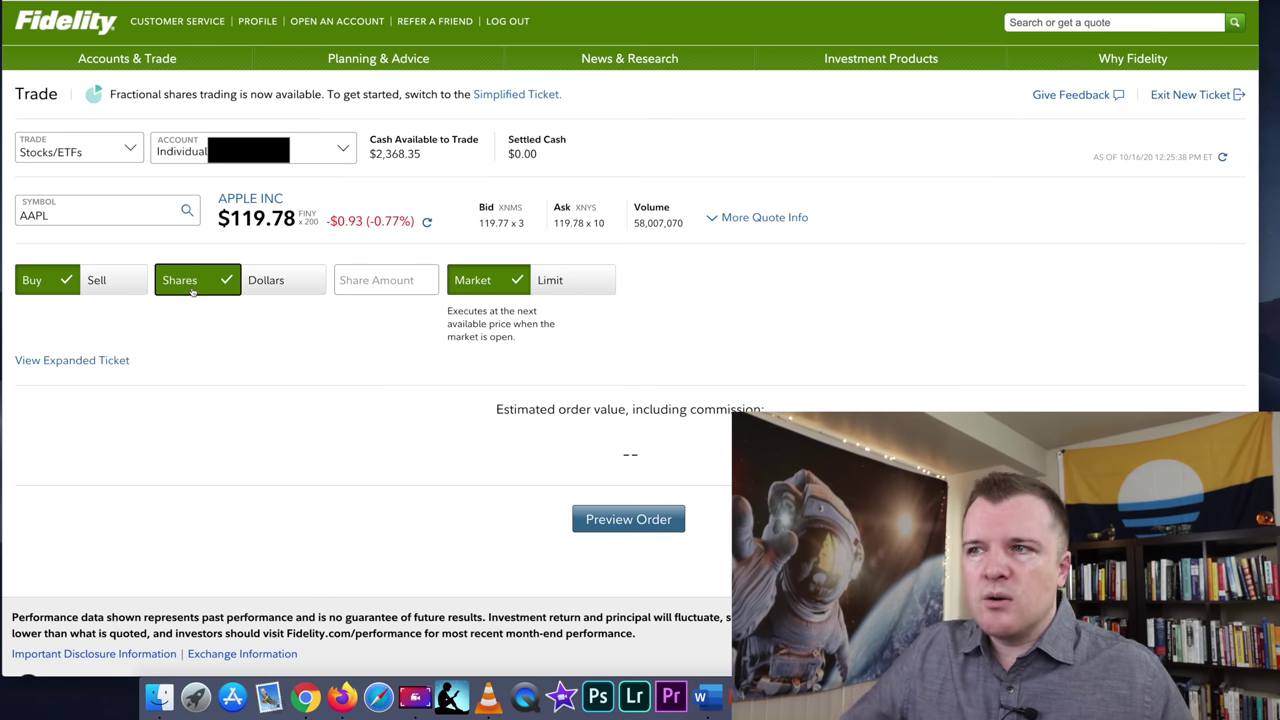
- Enter 1 share, refresh the Apple quote, and switch the order to Limit
left_click(372, 284)
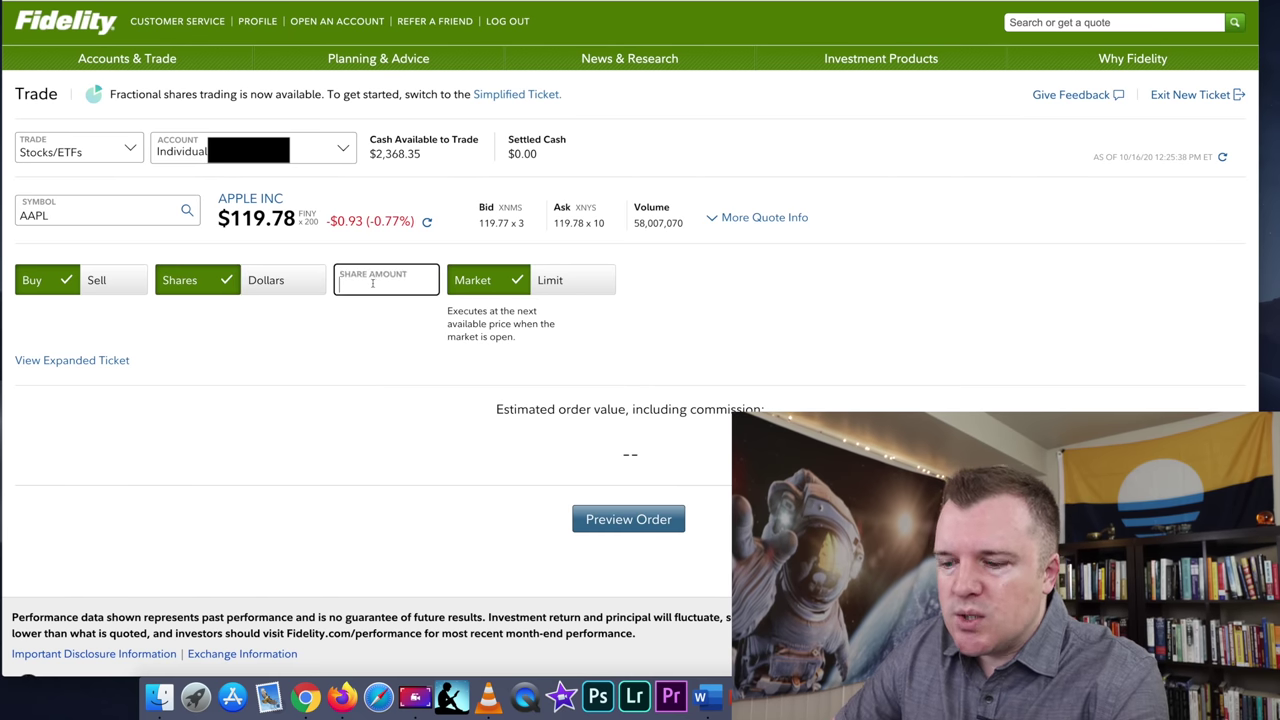
type("1")
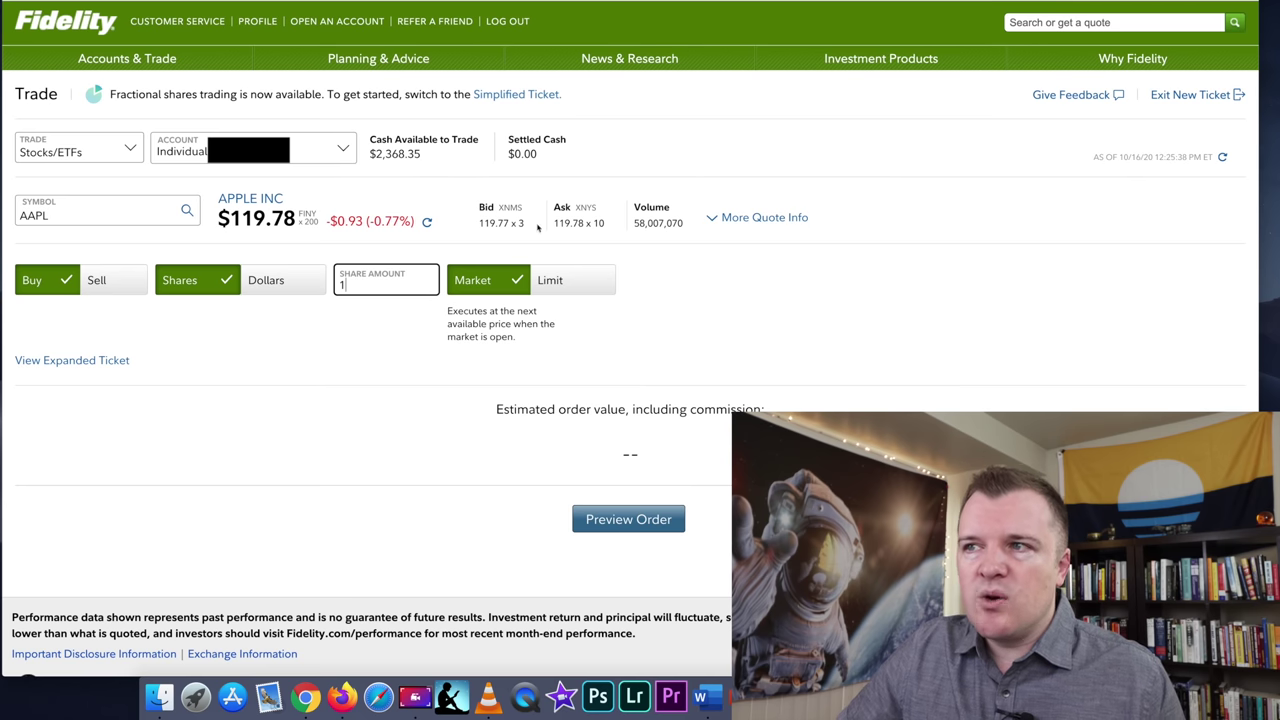
left_click(427, 223)
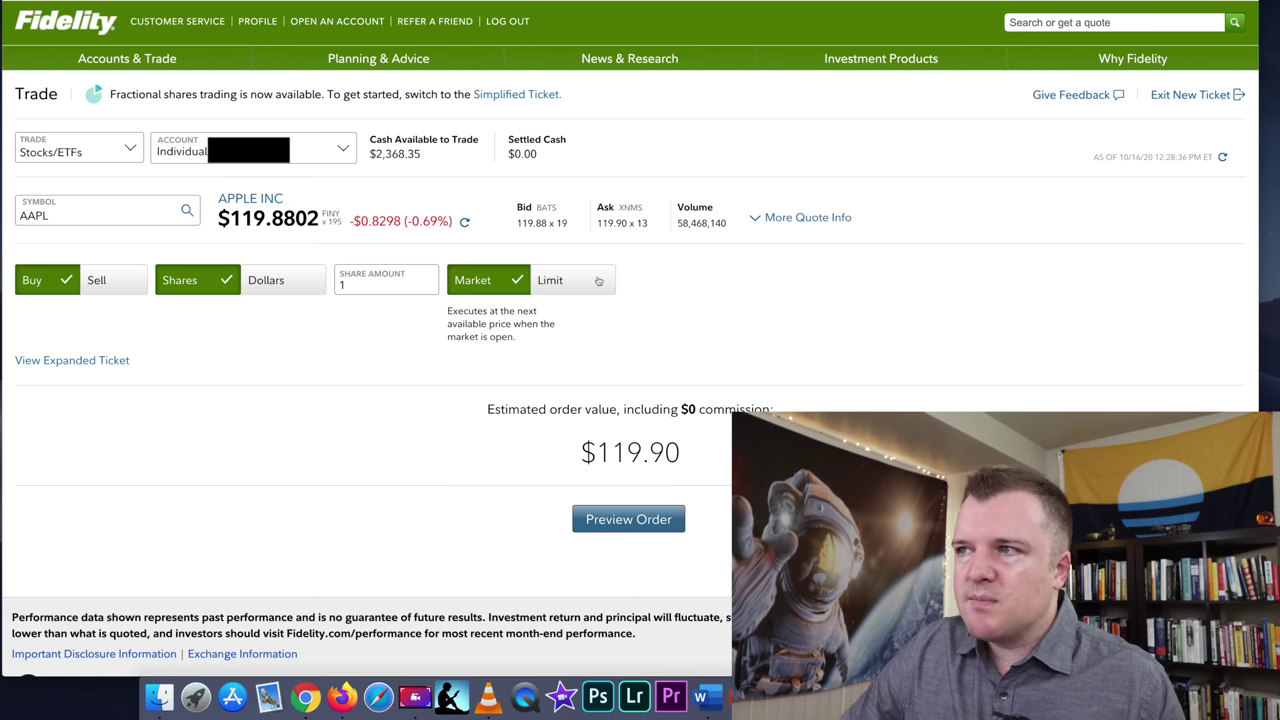
left_click(598, 281)
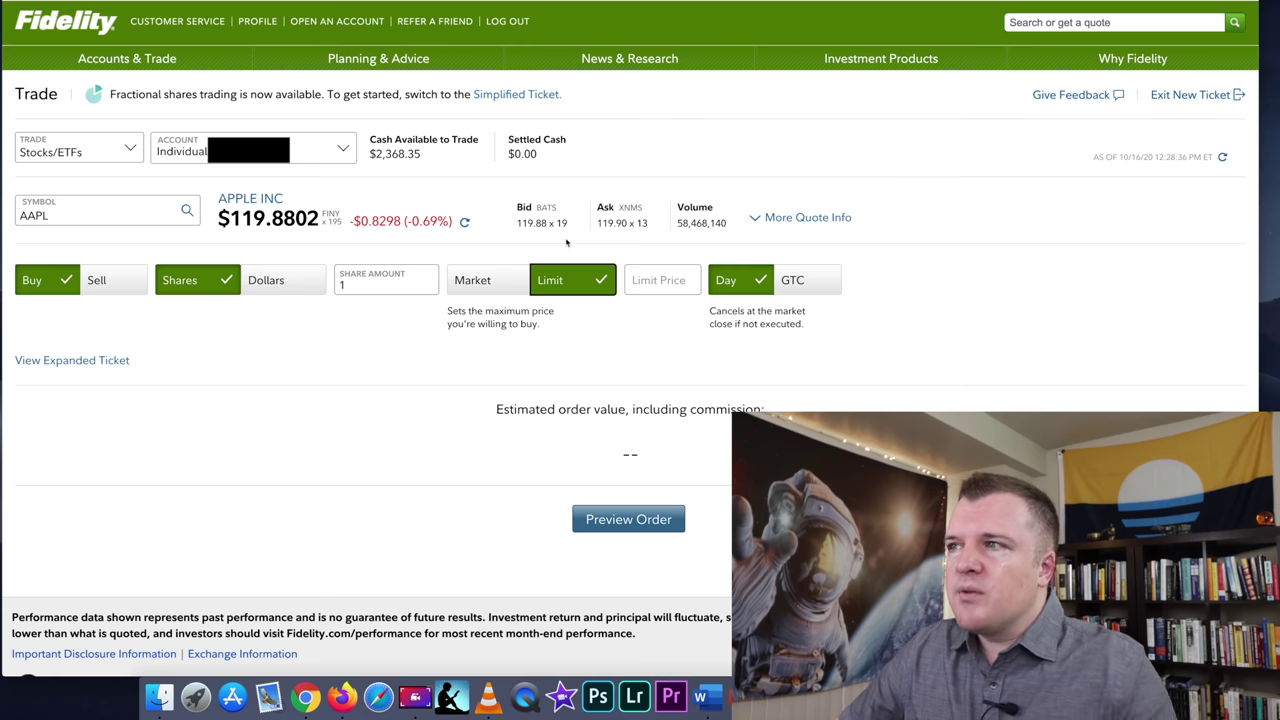
- Set a 119.88 limit price with Good 'til Canceled (GTC) duration
left_click(662, 279)
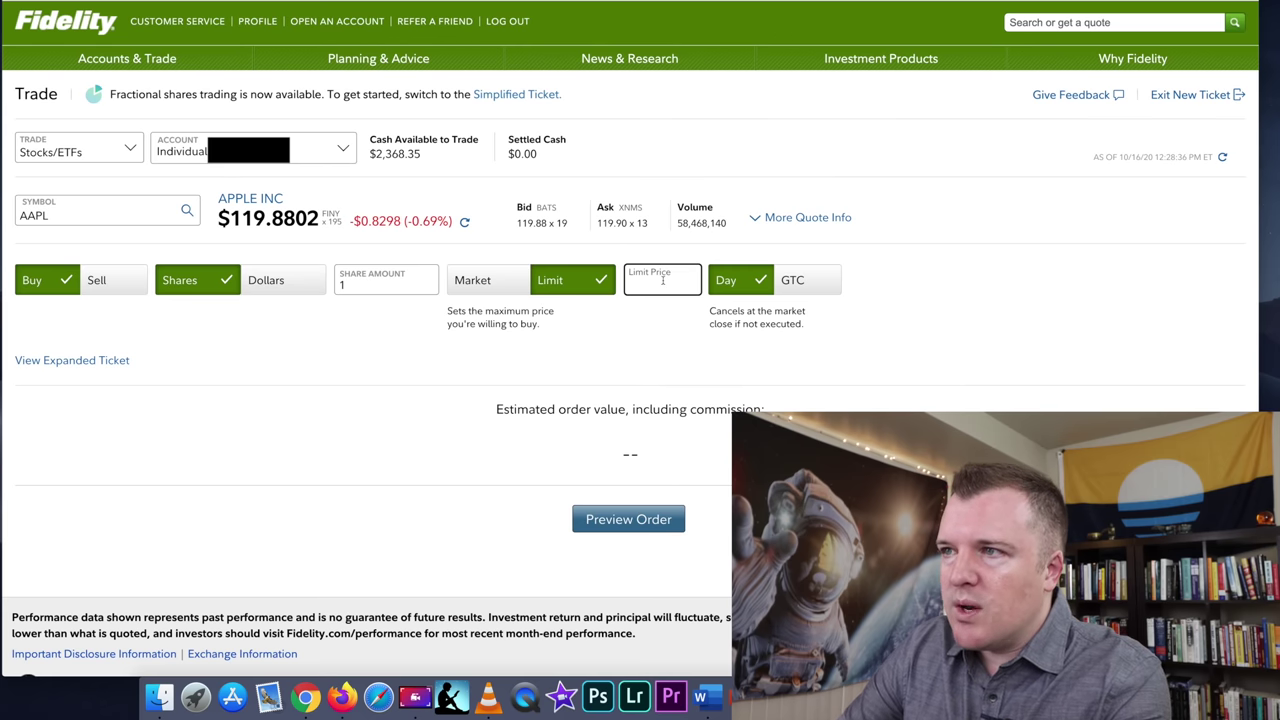
type("119.88")
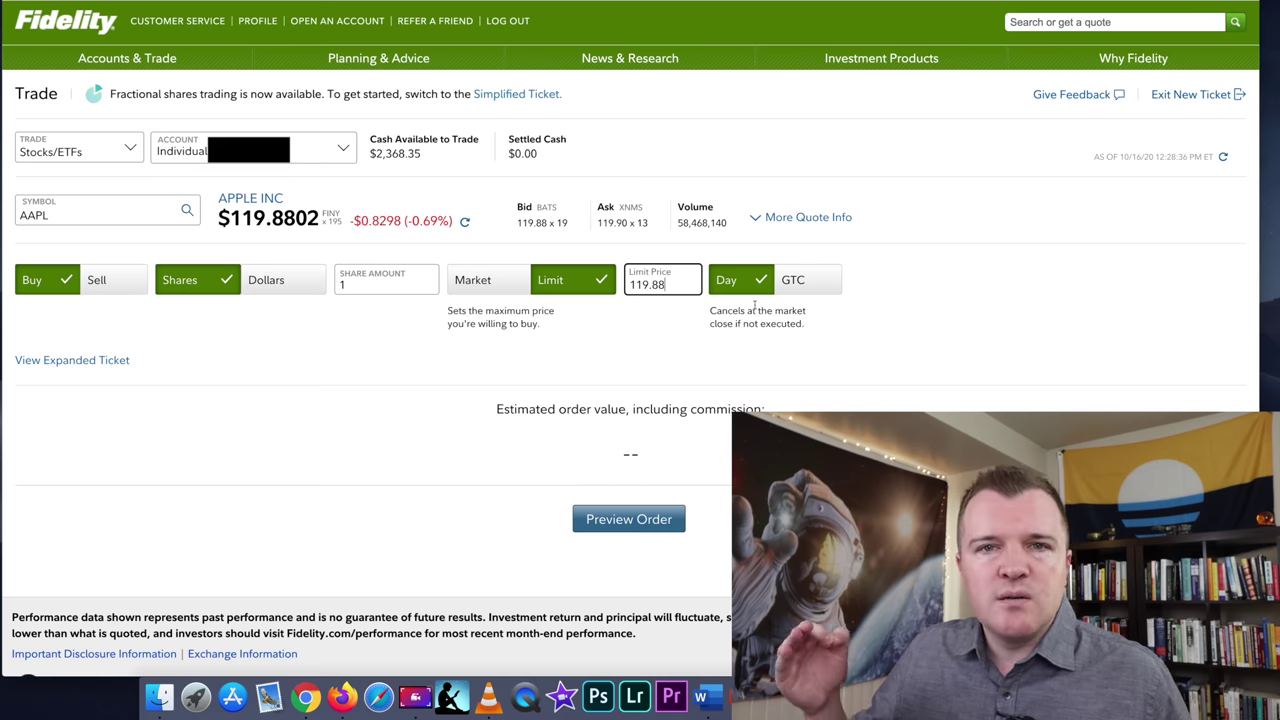
left_click(817, 280)
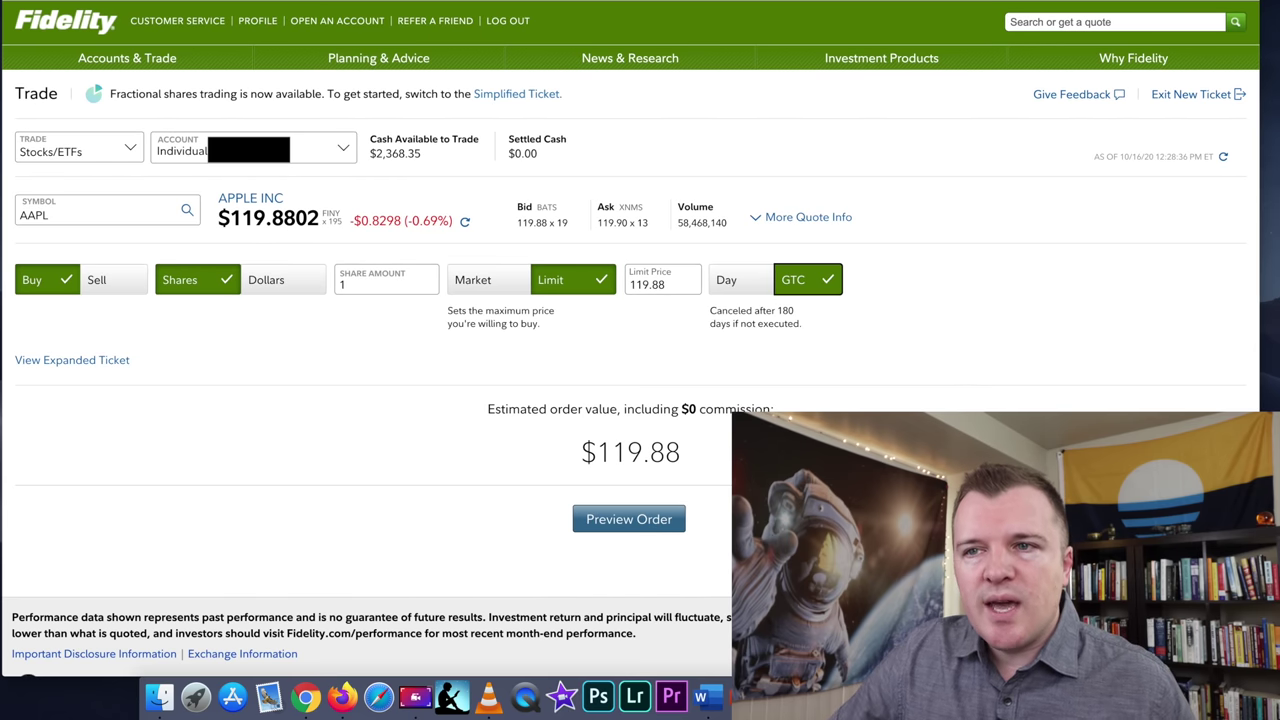
- Switch to the expanded order ticket and enter a quantity of 1 share
left_click(107, 366)
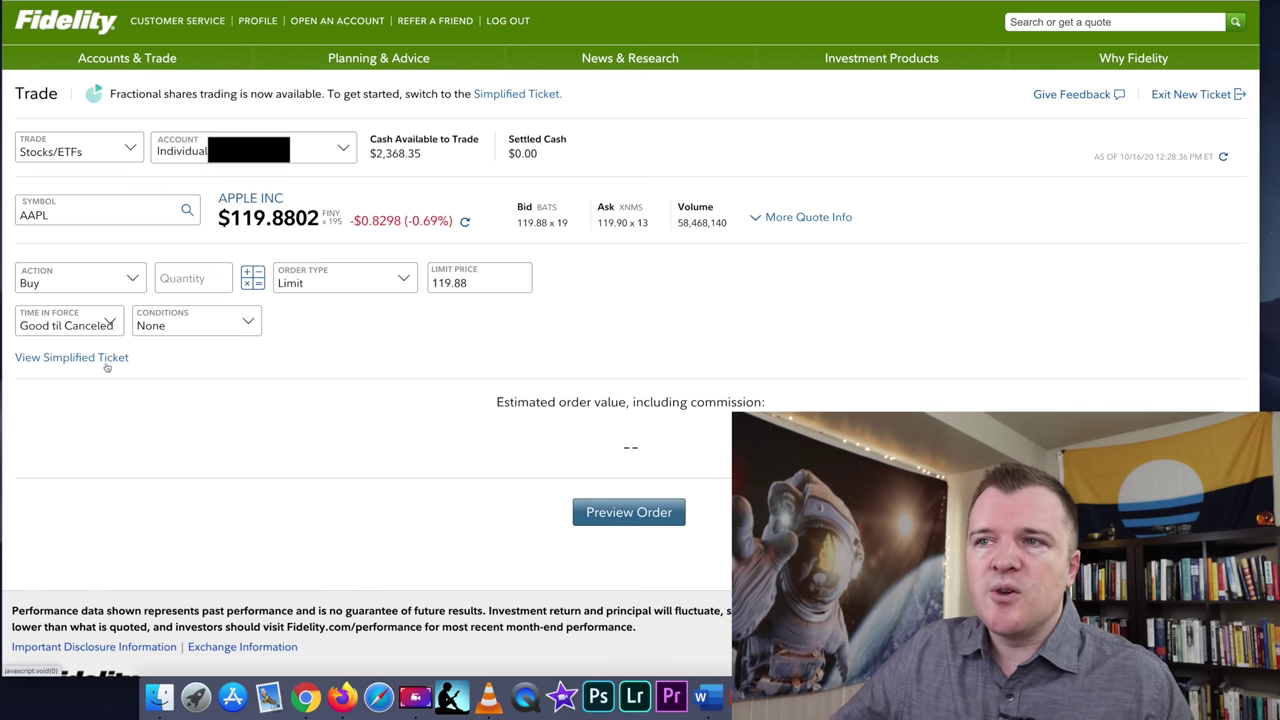
left_click(179, 283)
type("1")
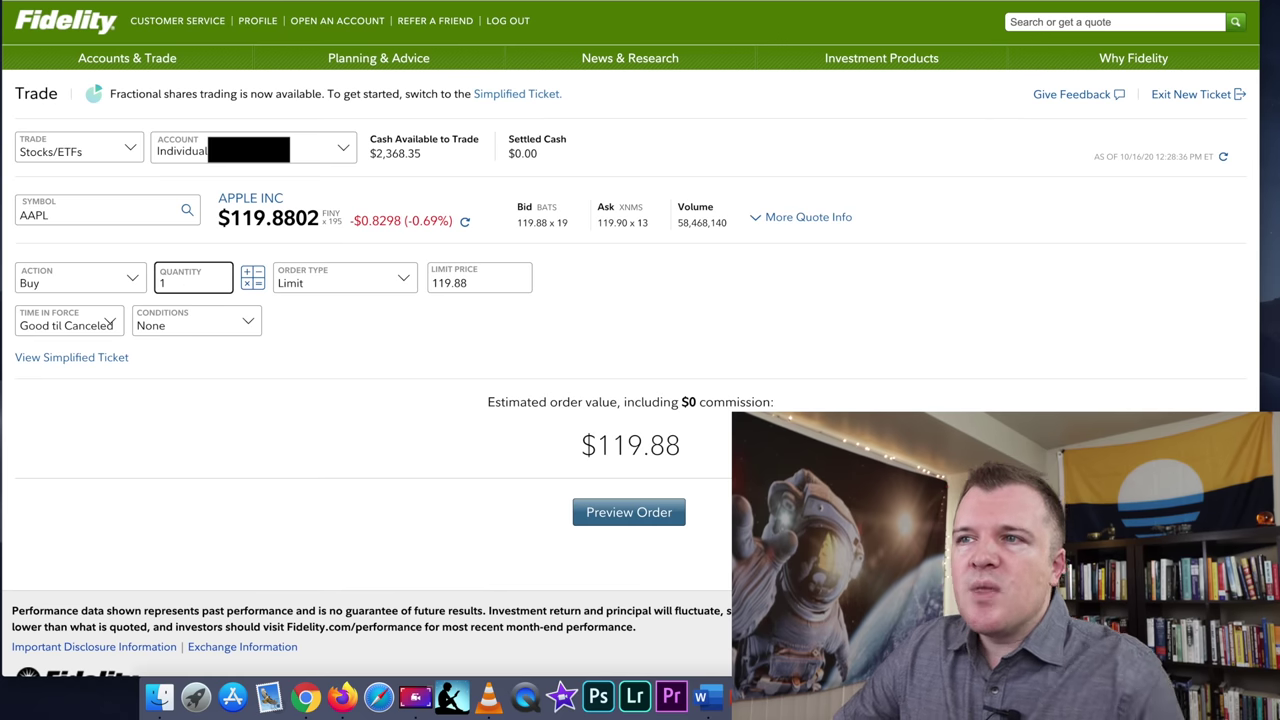
- Try a $2000 amount in the share calculator, then close it
left_click(245, 284)
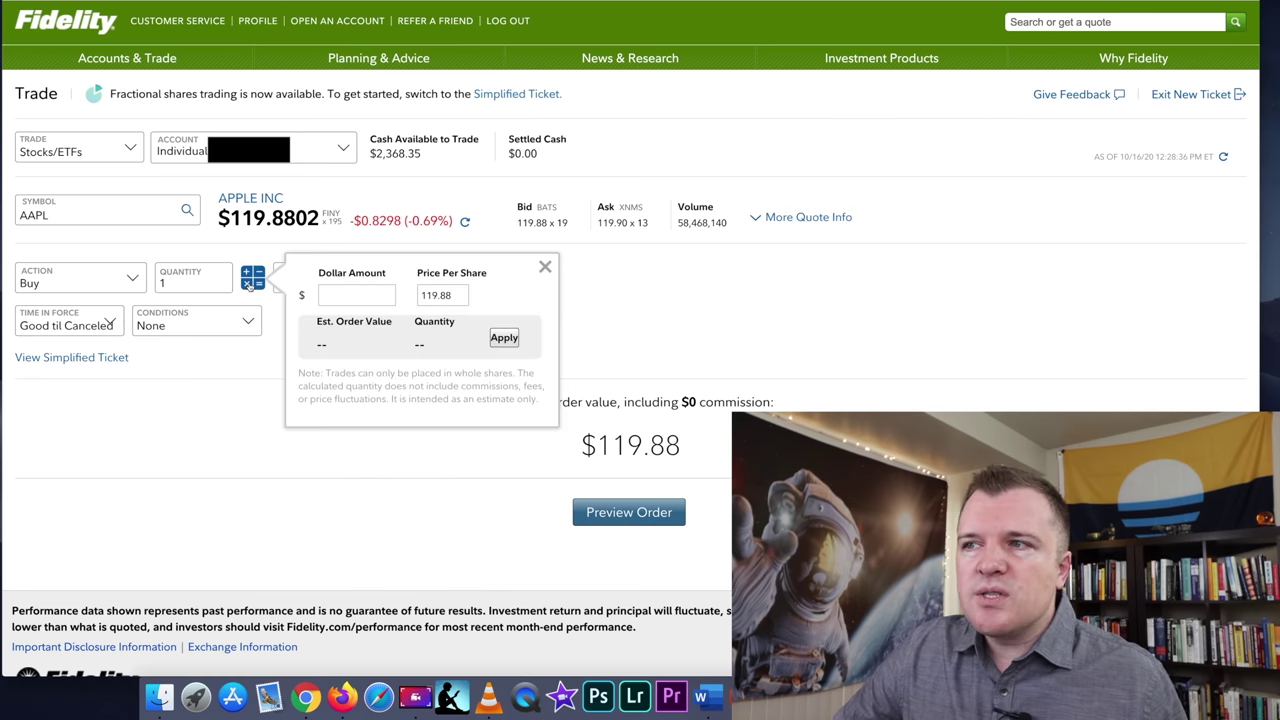
left_click(366, 299)
type("2000")
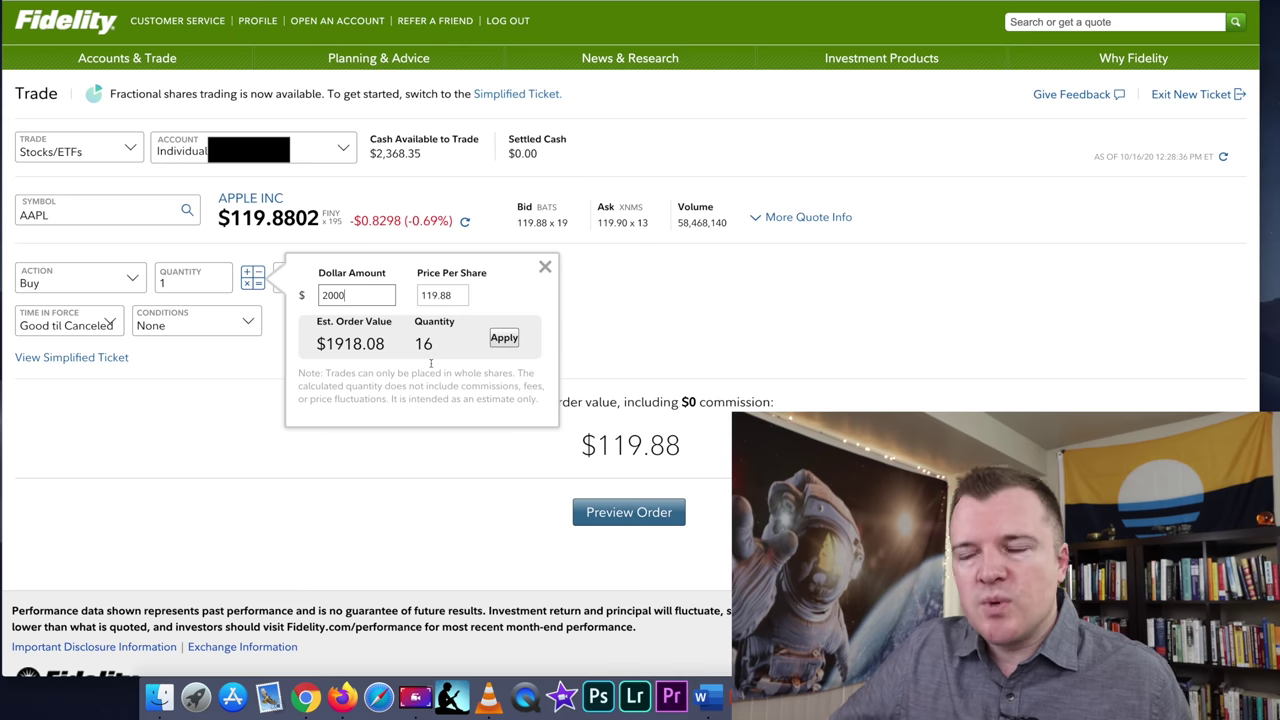
left_click(545, 268)
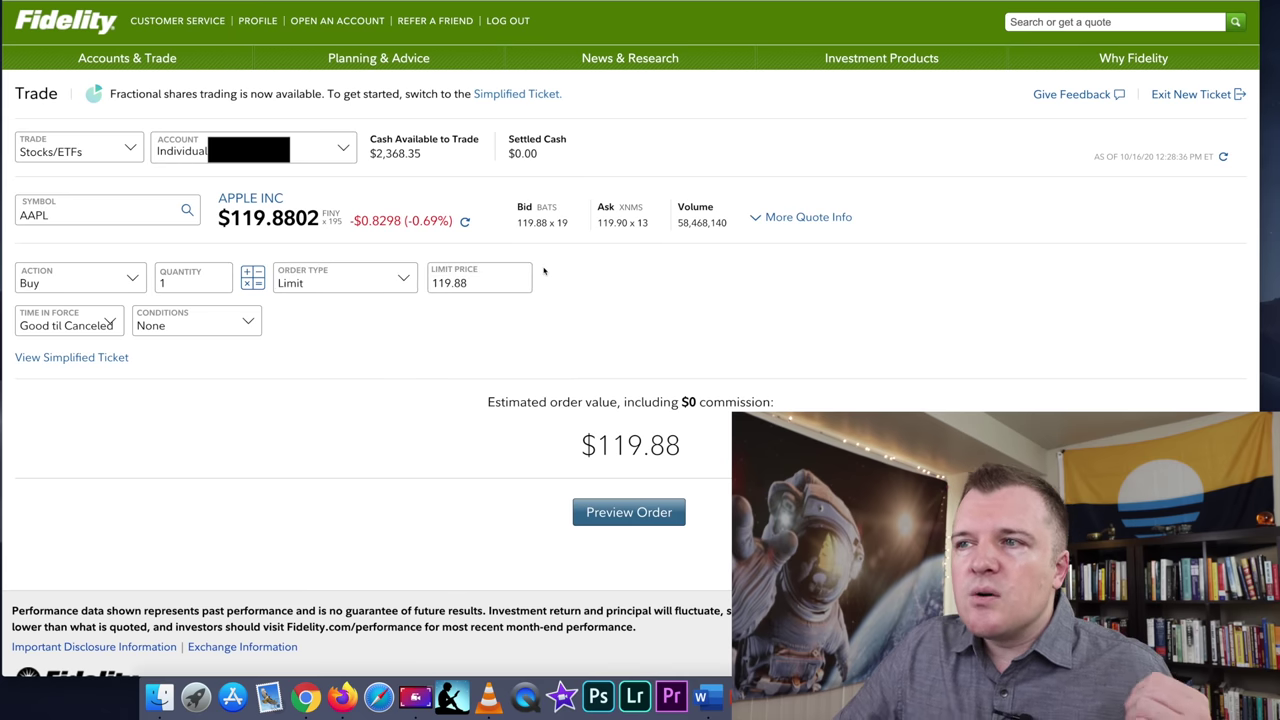
- Review the Order Type and Conditions lists, leaving Limit and None selected
left_click(369, 292)
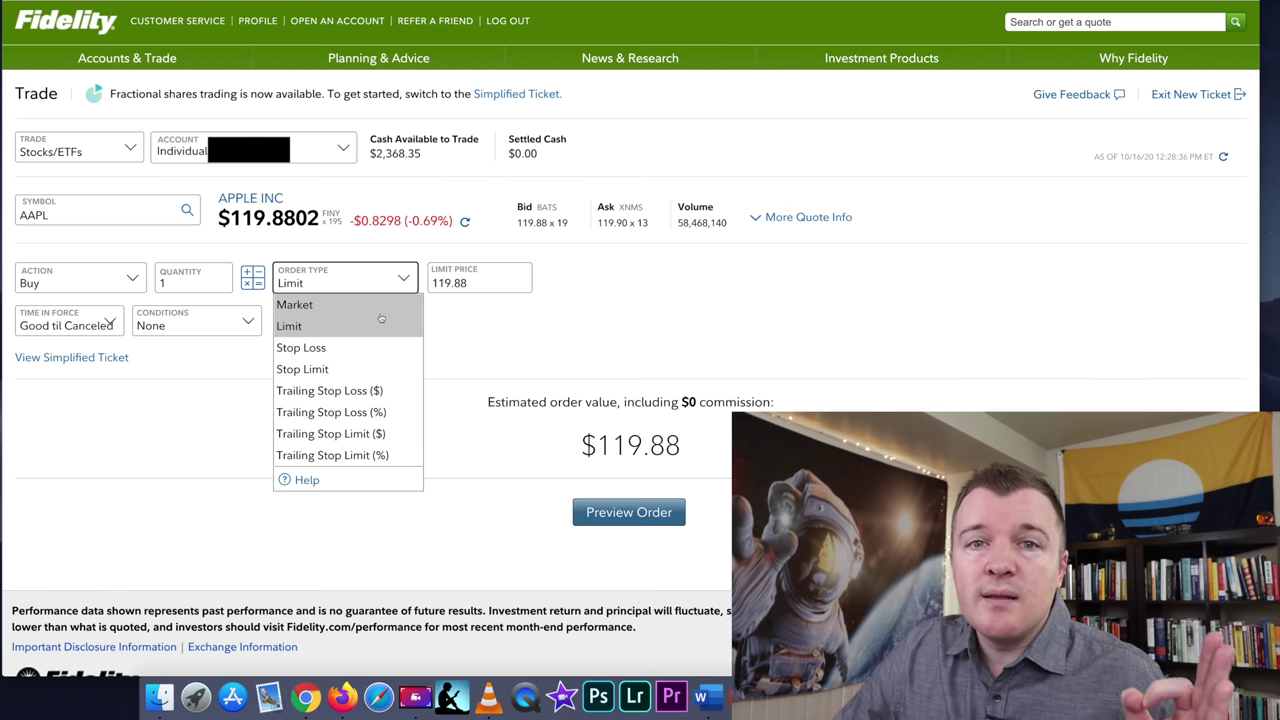
left_click(380, 325)
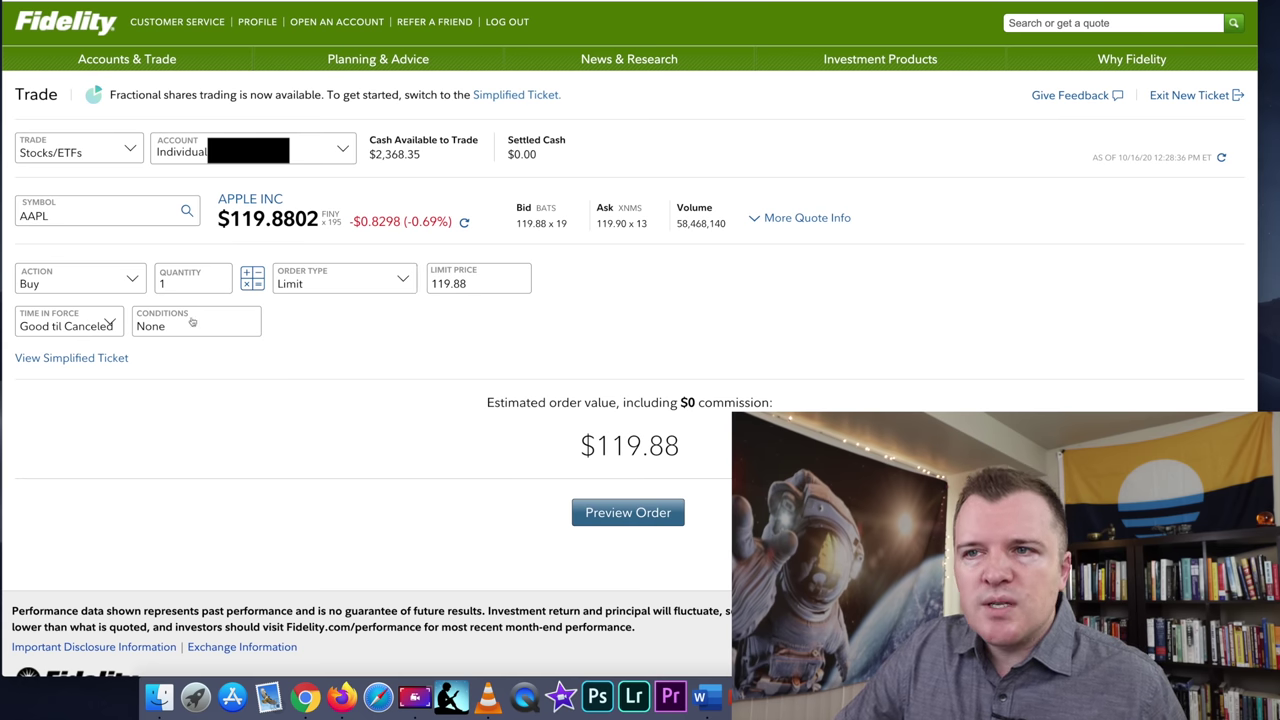
left_click(249, 325)
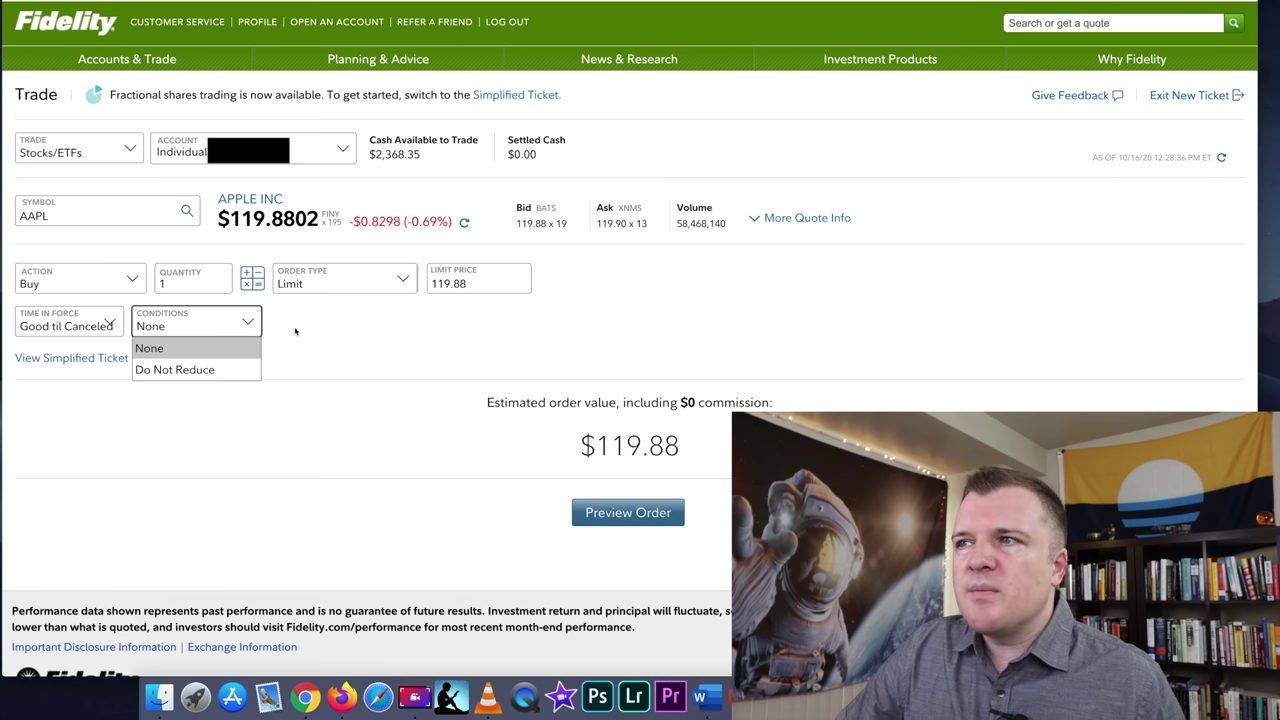
left_click(297, 333)
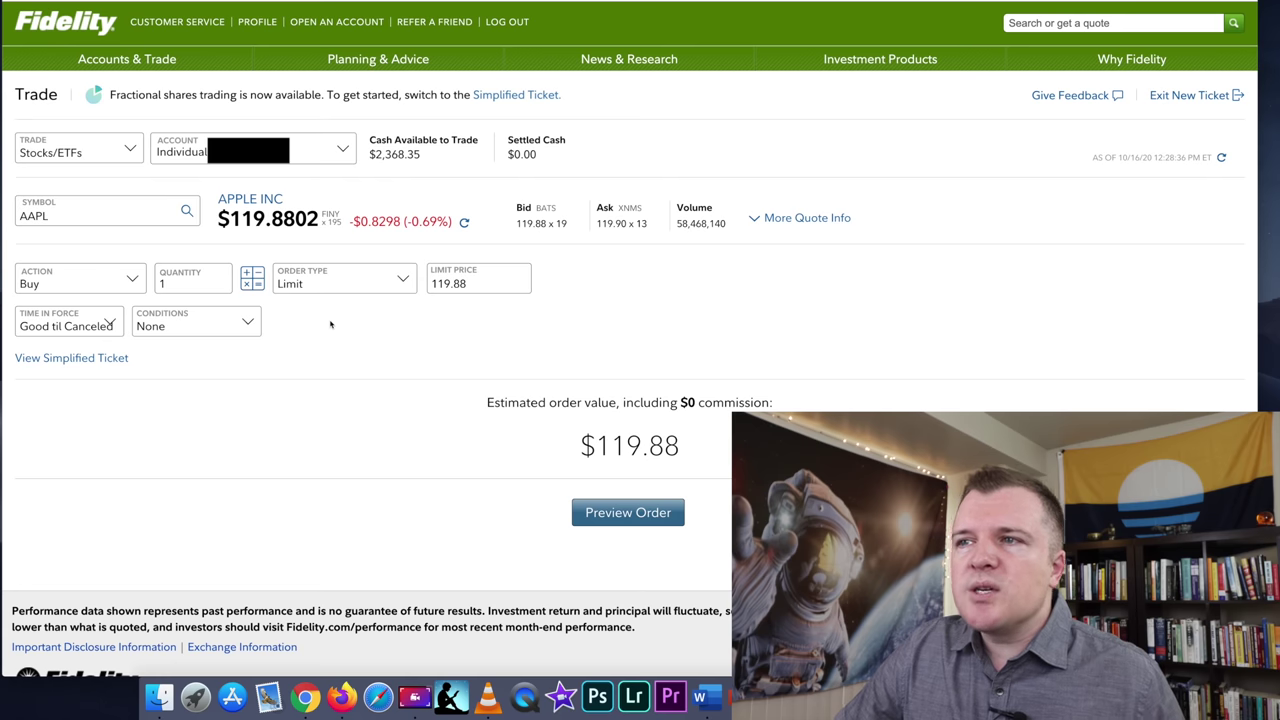
- Change the order type to Market and preview the order
left_click(376, 290)
left_click(357, 306)
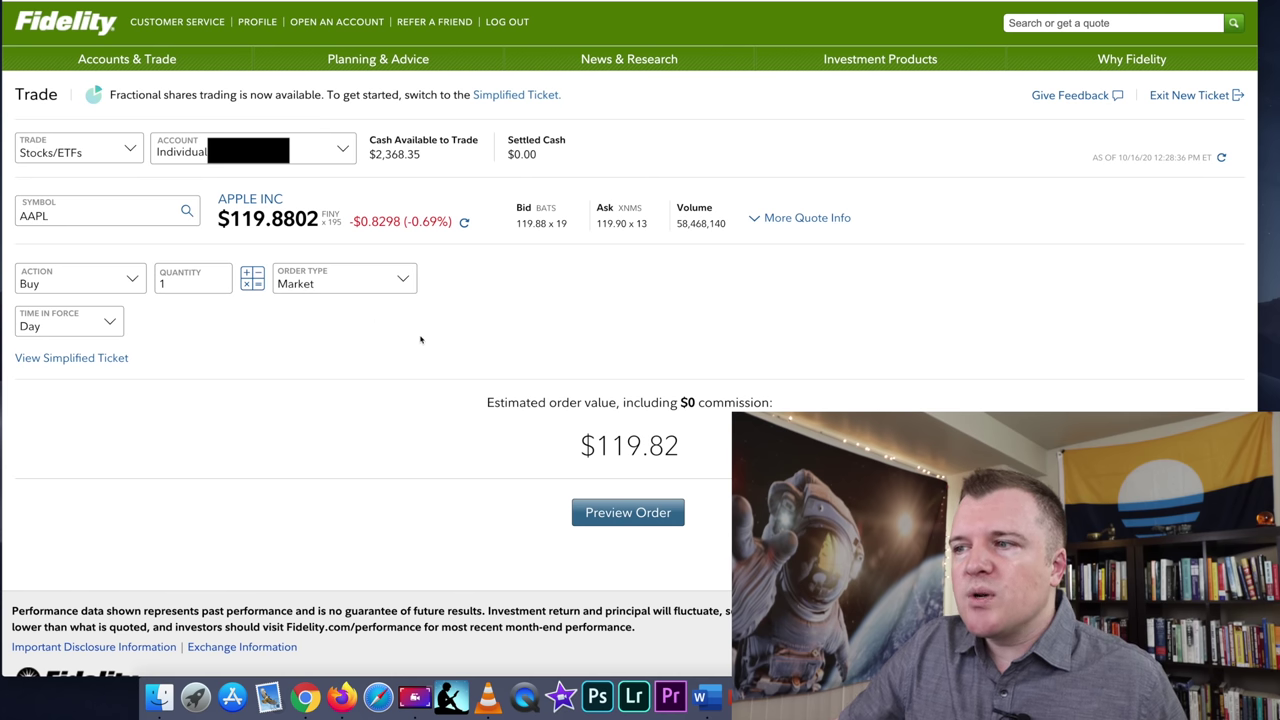
left_click(647, 514)
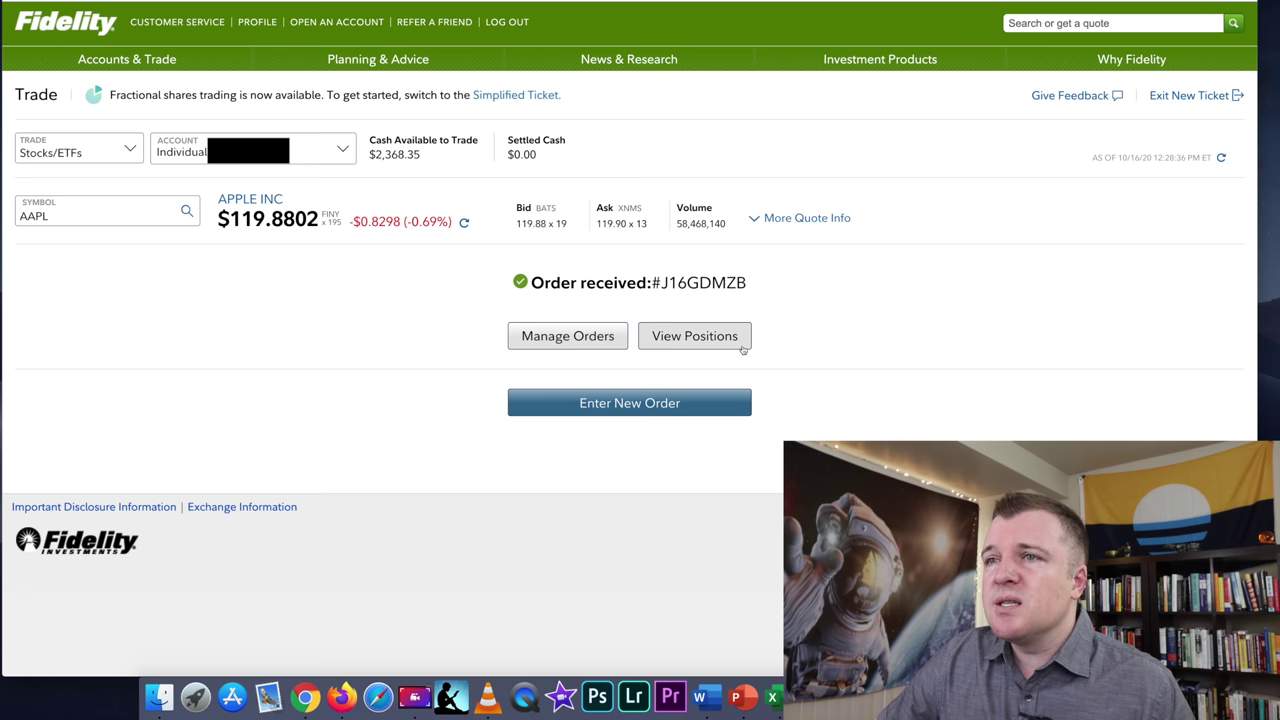
- Go to the account's Positions page once the AAPL order is received
left_click(742, 346)
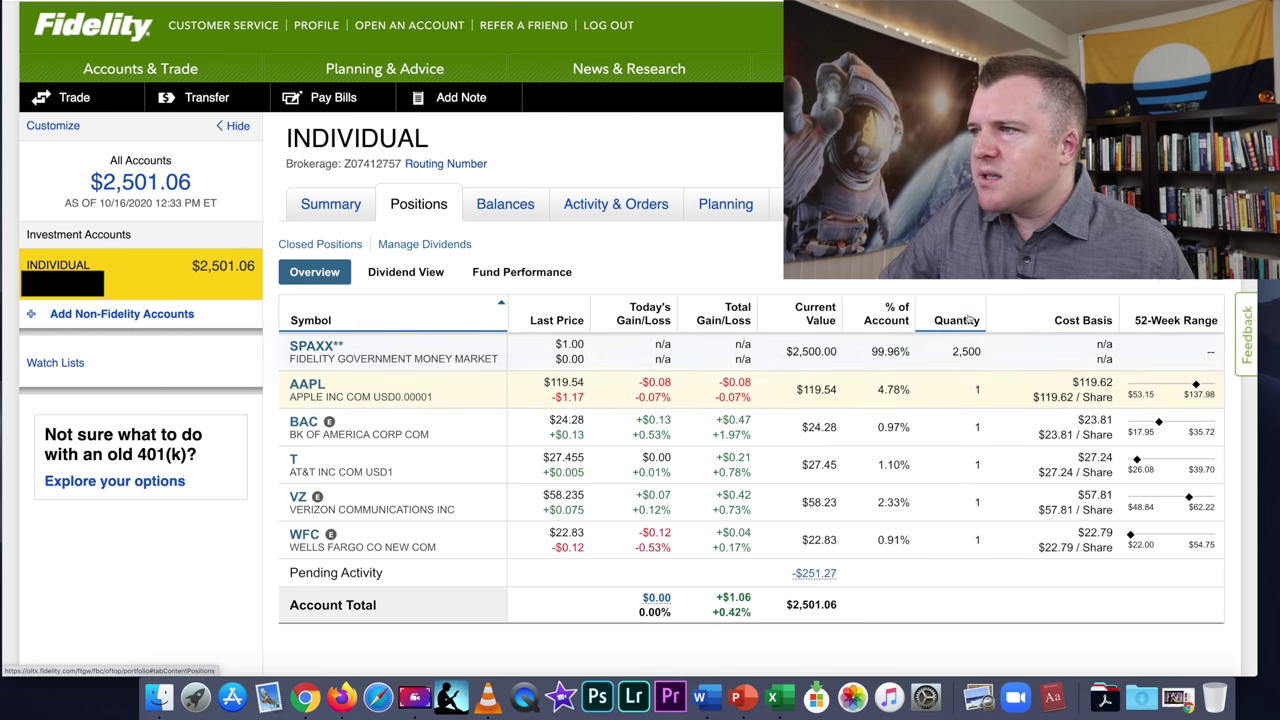
- Move the Quantity column in the Positions table directly after Symbol, ahead of Last Price
left_click_drag(968, 318, 572, 322)
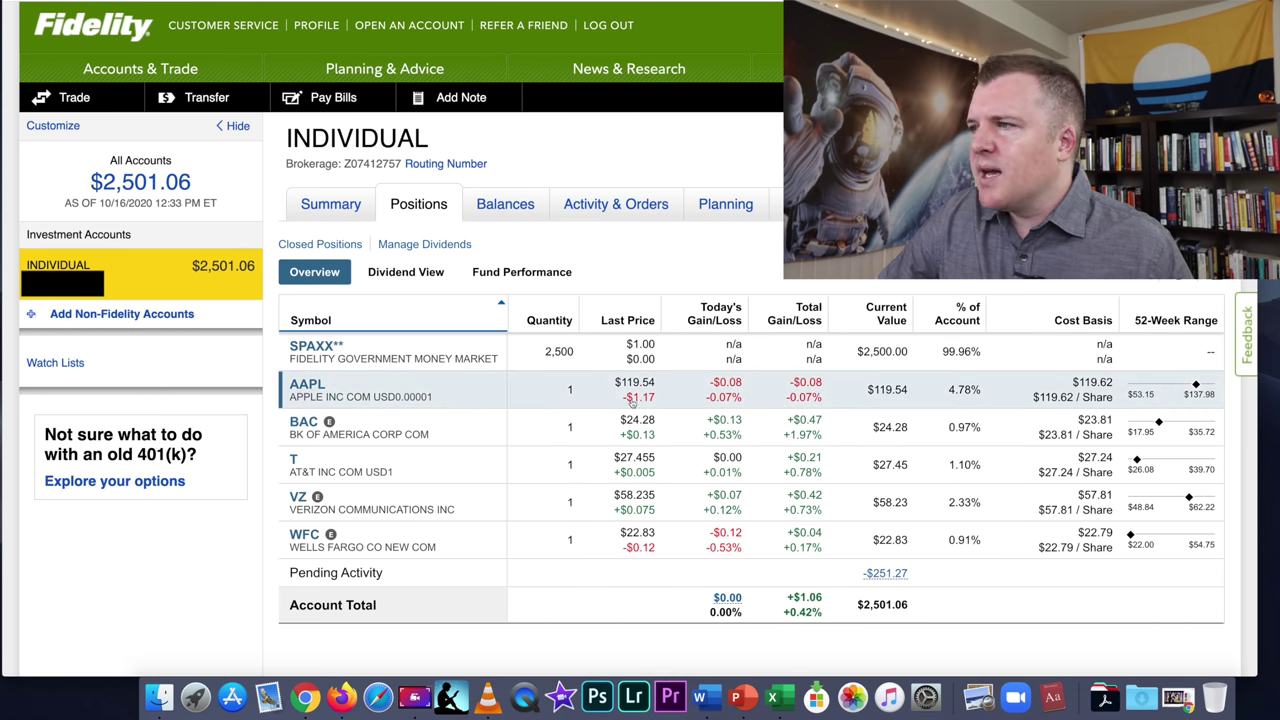